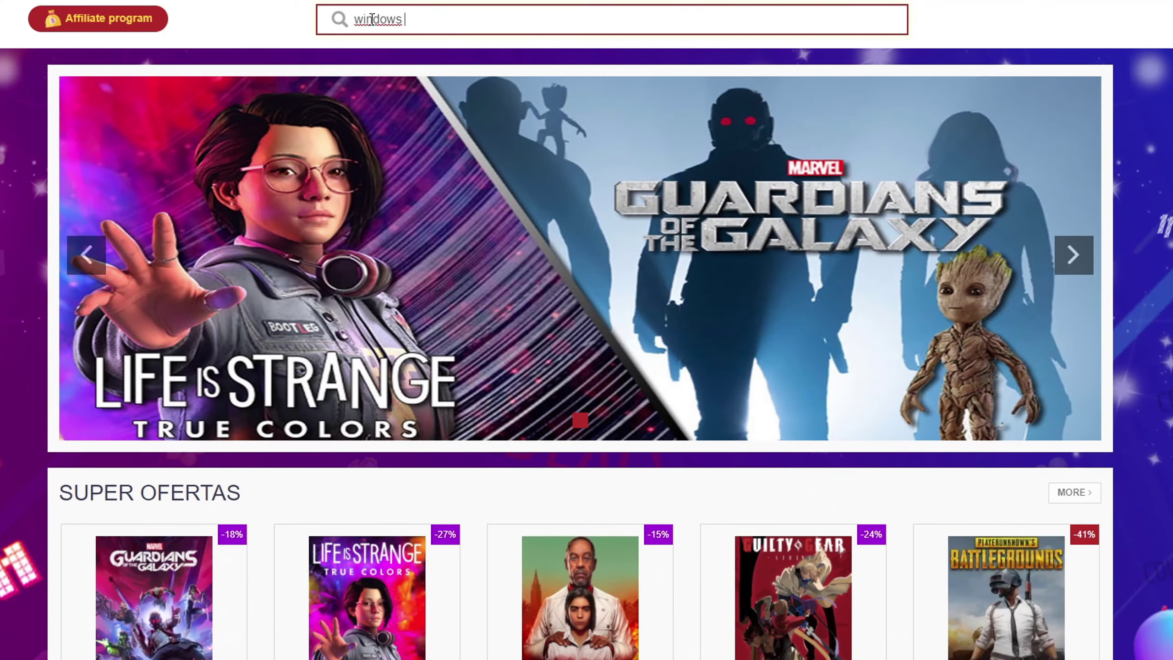
- Order the Microsoft Windows 10 Pro OEM CD-KEY GLOBAL with a promotion code applied and pay for it with PayPal
{"action": "left_click", "coordinate": [103, 213]}
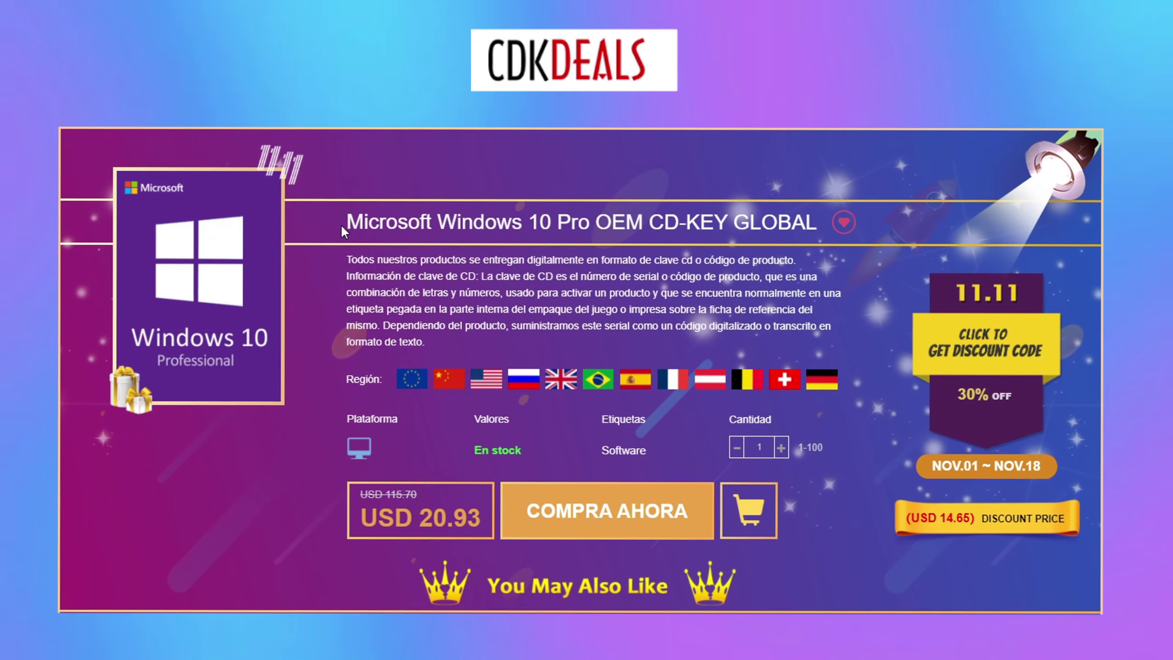
{"action": "left_click_drag", "start_coordinate": [348, 220], "coordinate": [816, 223]}
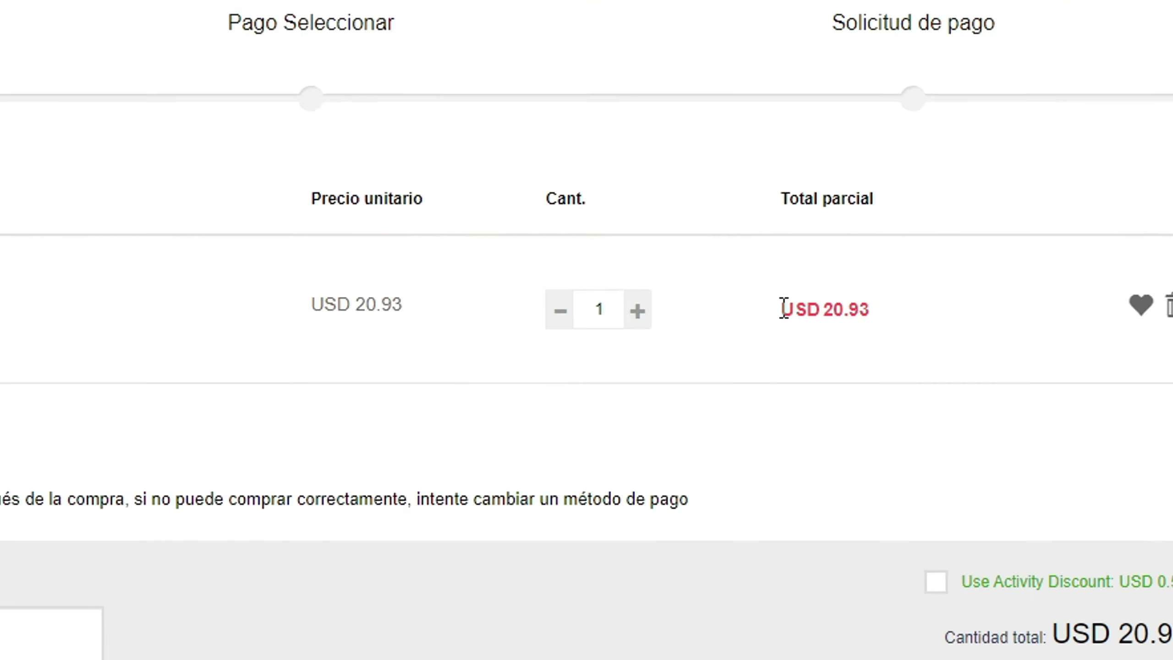
{"action": "left_click_drag", "start_coordinate": [853, 307], "coordinate": [906, 308]}
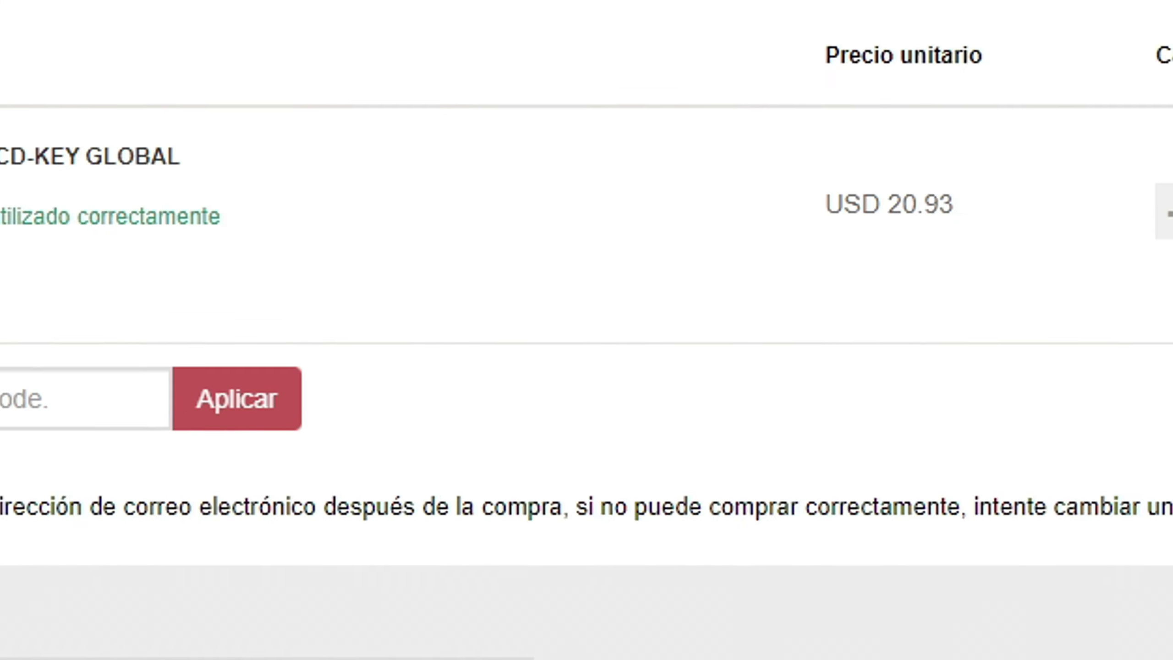
{"action": "left_click_drag", "start_coordinate": [511, 296], "coordinate": [642, 295]}
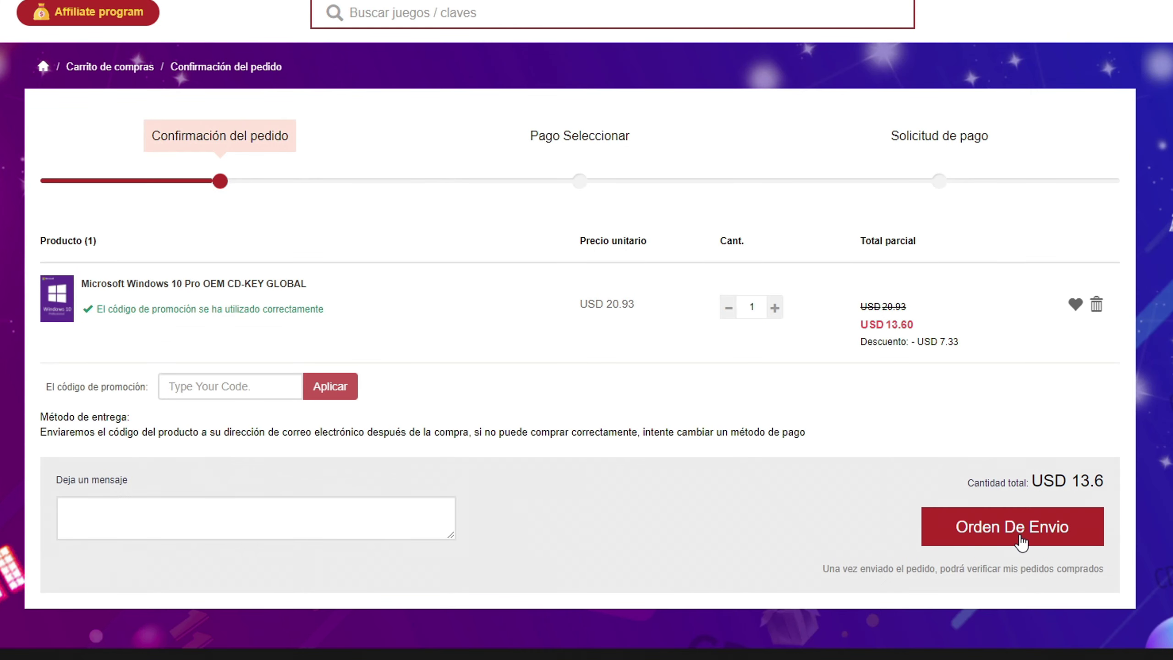
{"action": "left_click", "coordinate": [1021, 536]}
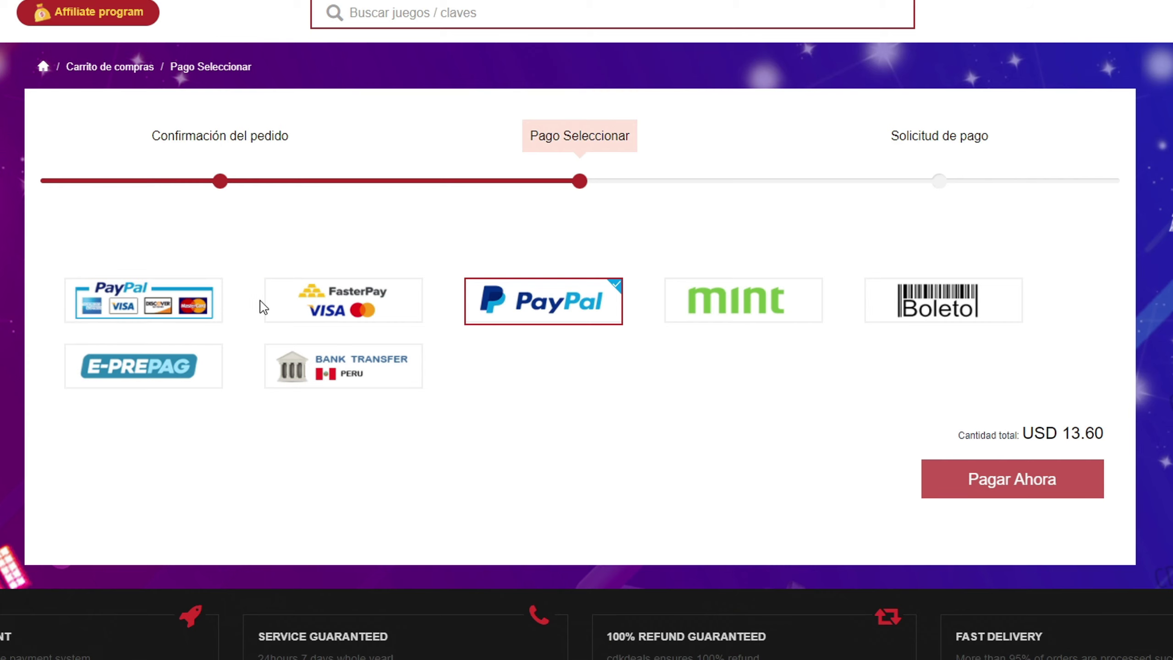
{"action": "left_click", "coordinate": [997, 495]}
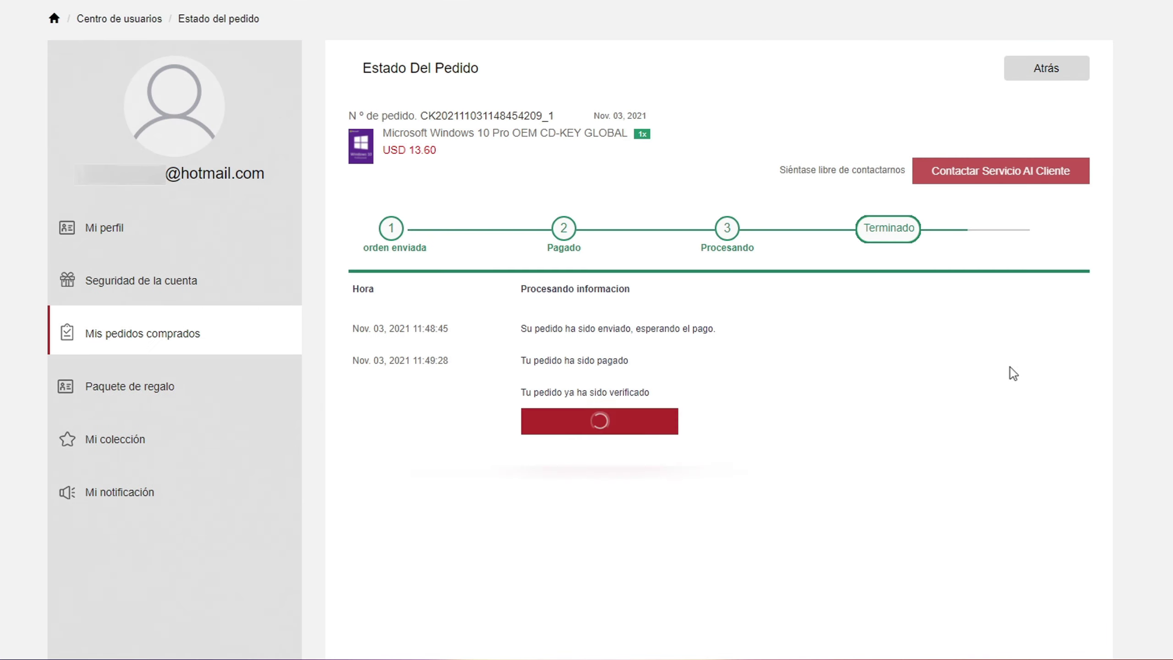
- Copy the purchased licence key, paste it as the Windows product key and activate Windows
{"action": "left_click_drag", "start_coordinate": [578, 474], "coordinate": [762, 479]}
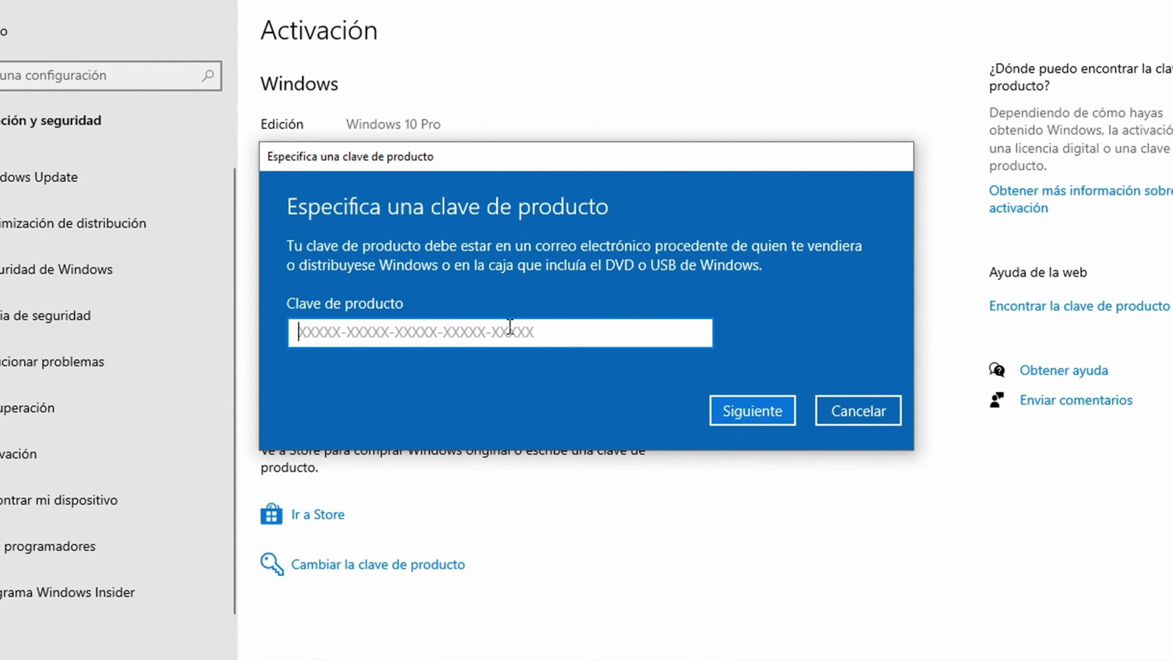
{"action": "key", "text": "ctrl+v"}
{"action": "left_click", "coordinate": [734, 414]}
{"action": "left_click", "coordinate": [756, 364]}
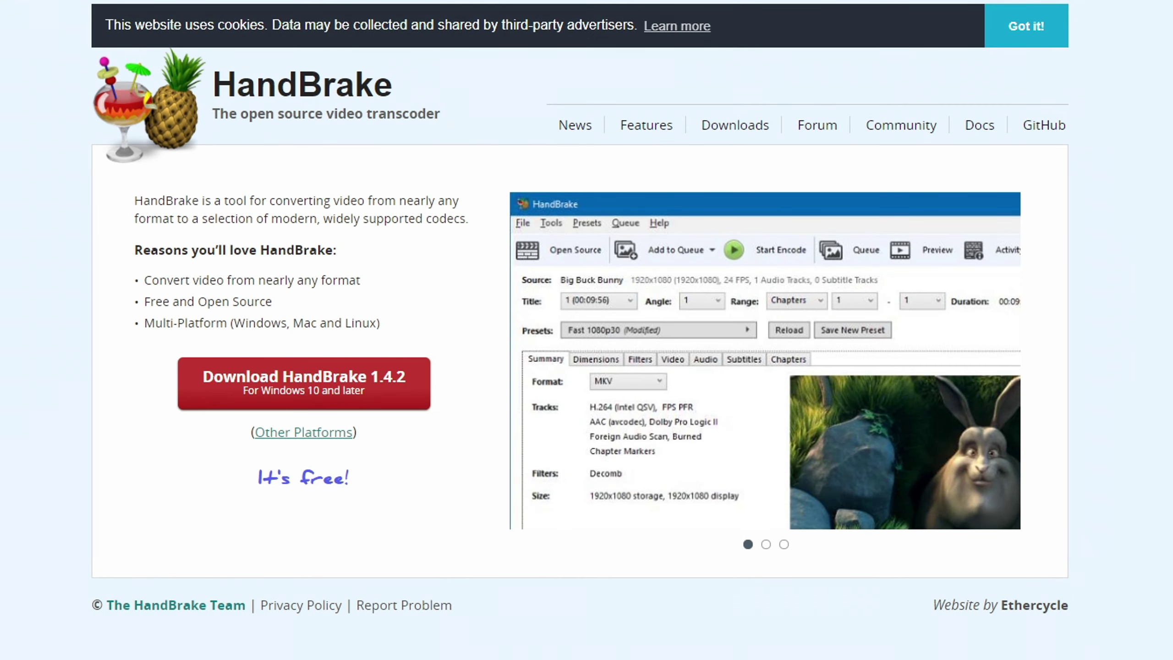
- Download HandBrake 1.4.2 for Windows and install it with a desktop shortcut for all users
{"action": "left_click", "coordinate": [308, 392]}
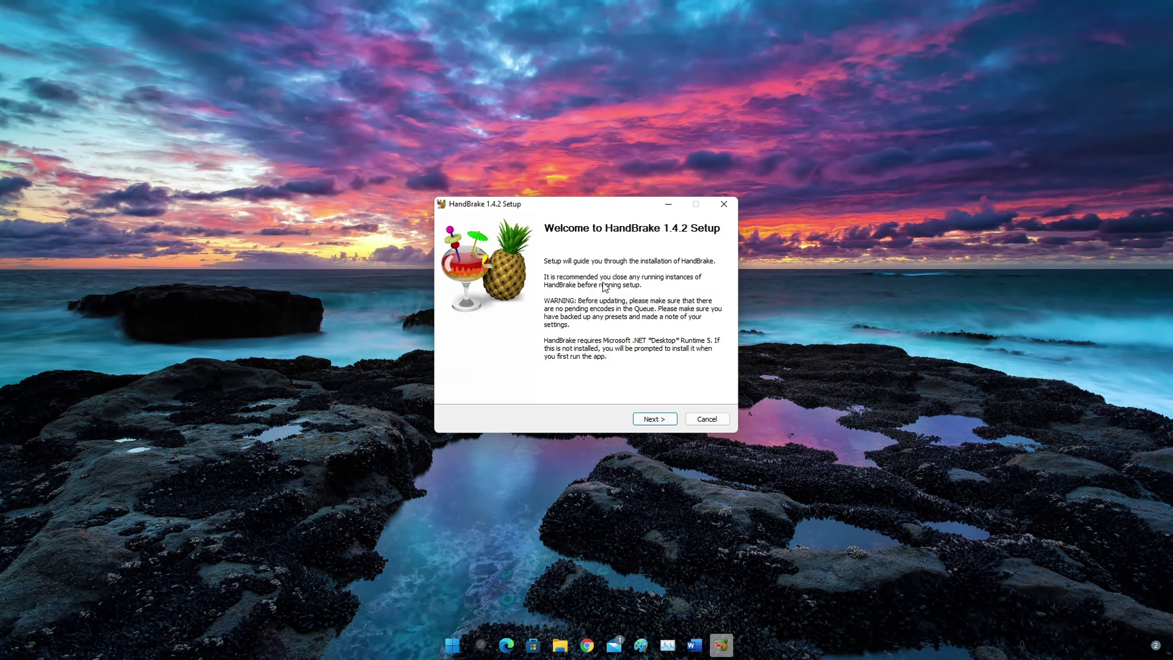
{"action": "left_click", "coordinate": [654, 419]}
{"action": "left_click", "coordinate": [654, 418]}
{"action": "left_click", "coordinate": [654, 419]}
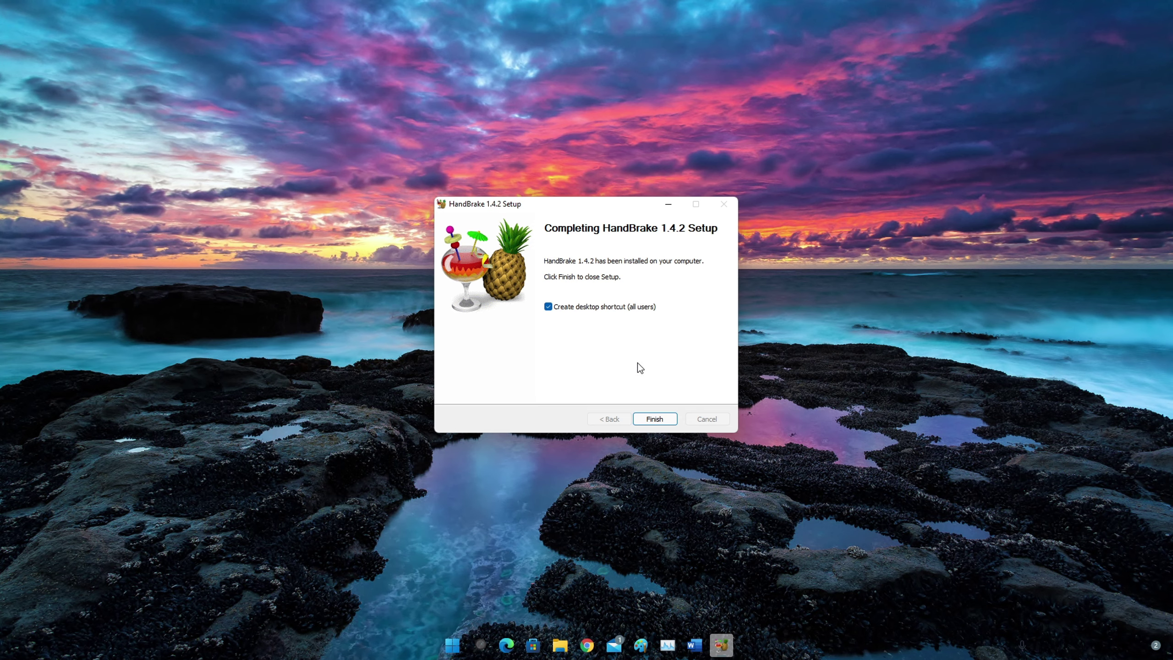
{"action": "left_click", "coordinate": [654, 419]}
- Launch HandBrake and agree to download the .NET component it requires
{"action": "key", "text": "super"}
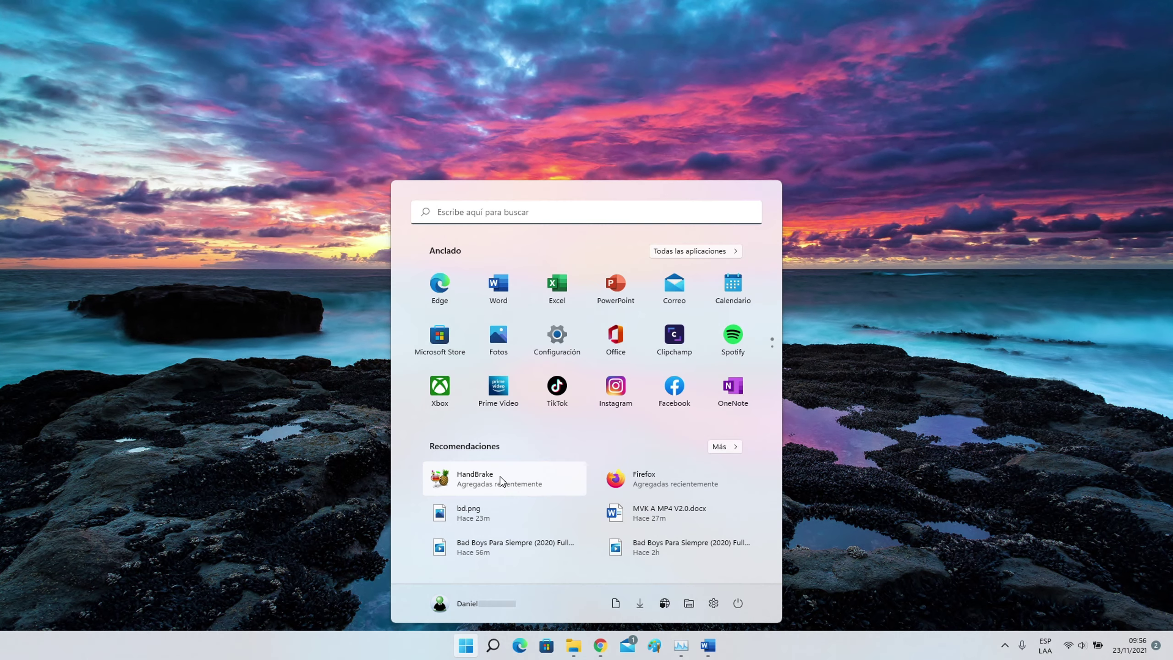
{"action": "left_click", "coordinate": [510, 481]}
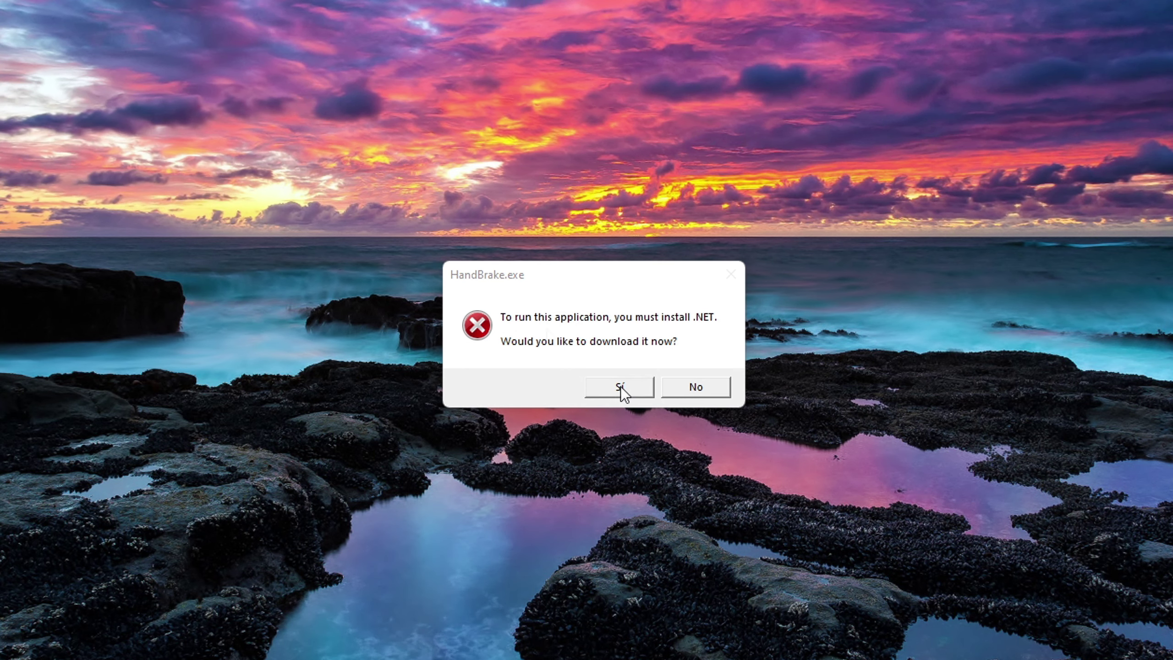
{"action": "left_click", "coordinate": [619, 387]}
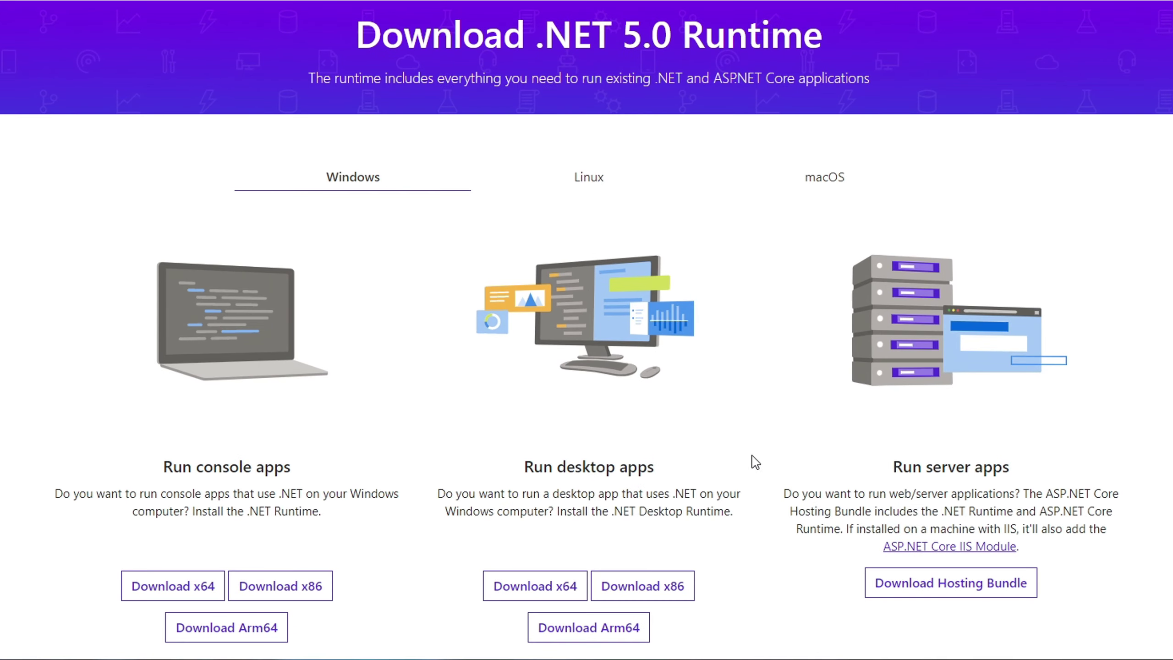
- Download and install the x64 .NET 5.0 Desktop Runtime for desktop apps, and relaunch HandBrake
{"action": "scroll", "coordinate": [697, 554], "scroll_direction": "down", "scroll_amount": 3}
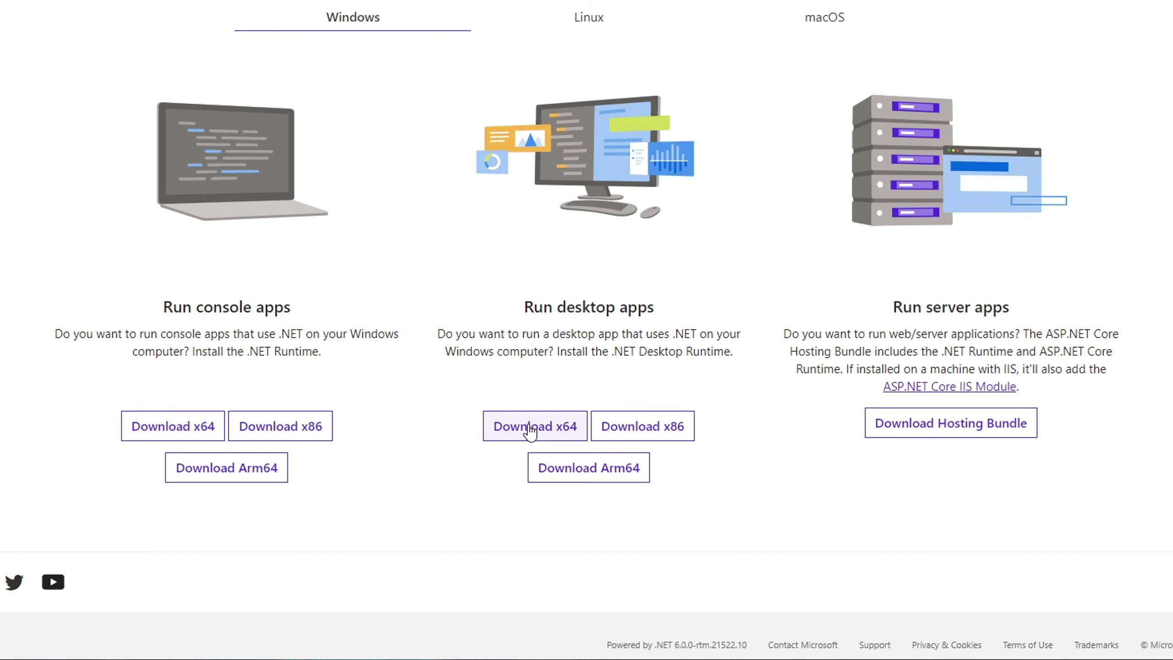
{"action": "left_click", "coordinate": [530, 431]}
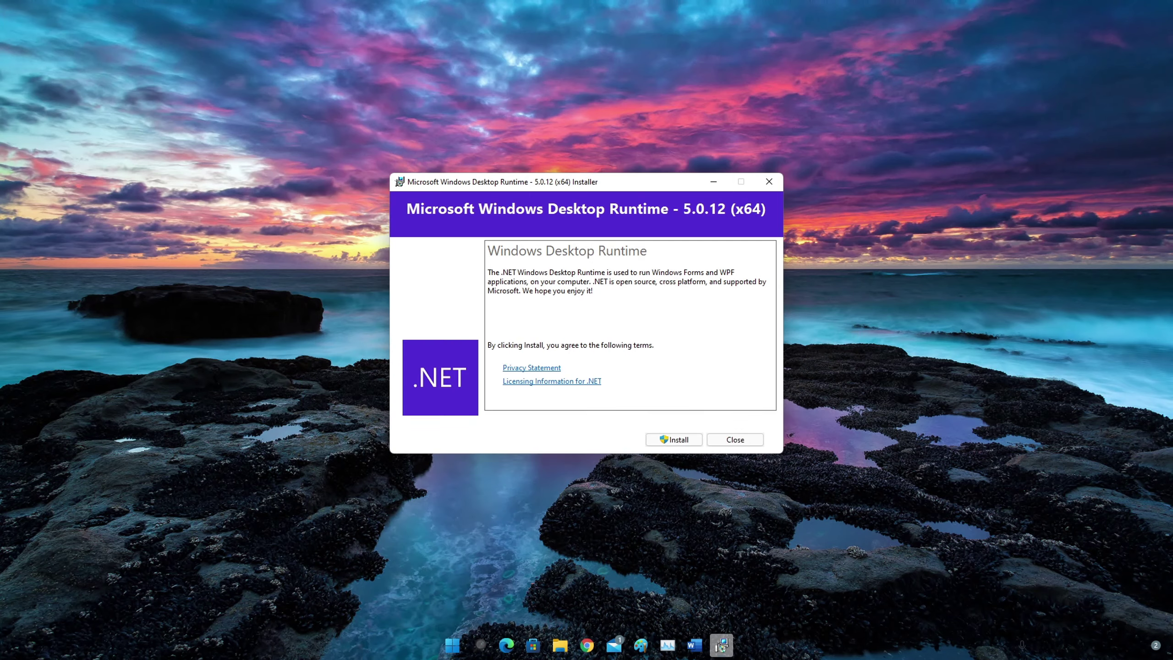
{"action": "left_click", "coordinate": [674, 439]}
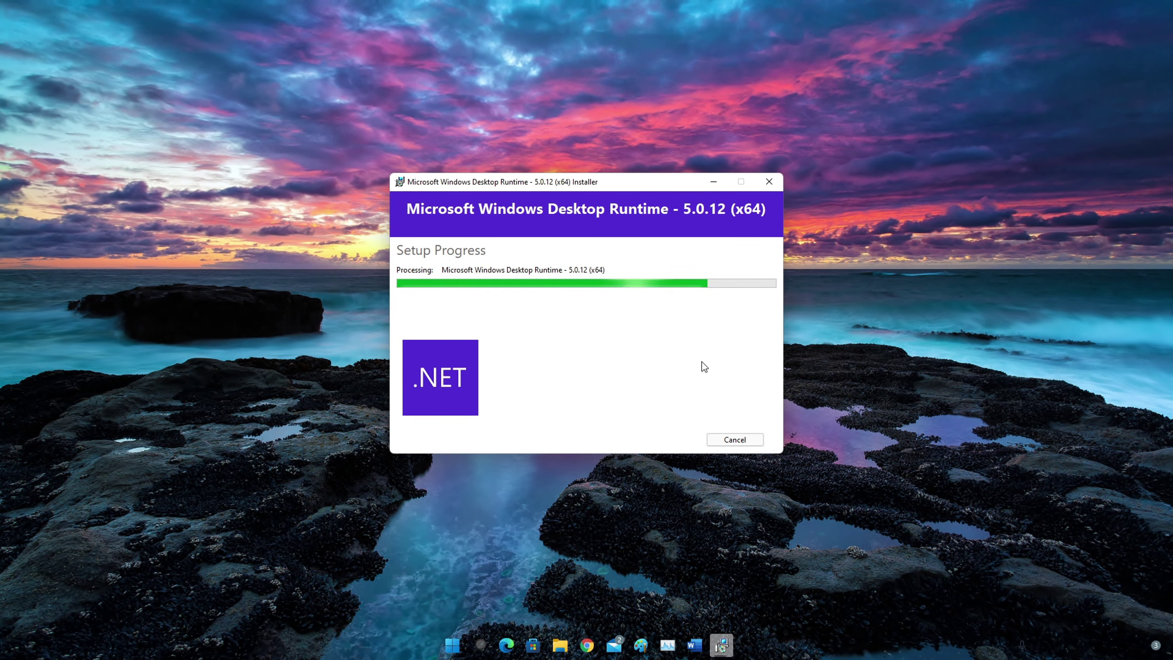
{"action": "left_click", "coordinate": [733, 439]}
{"action": "key", "text": "super"}
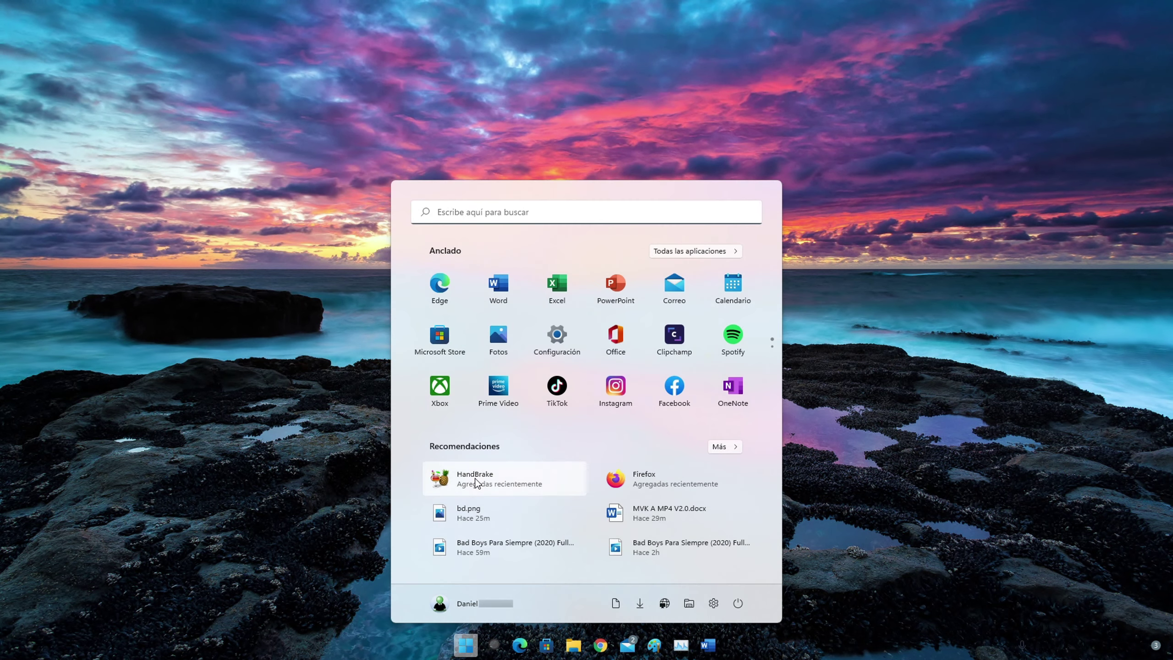
{"action": "key", "text": "super"}
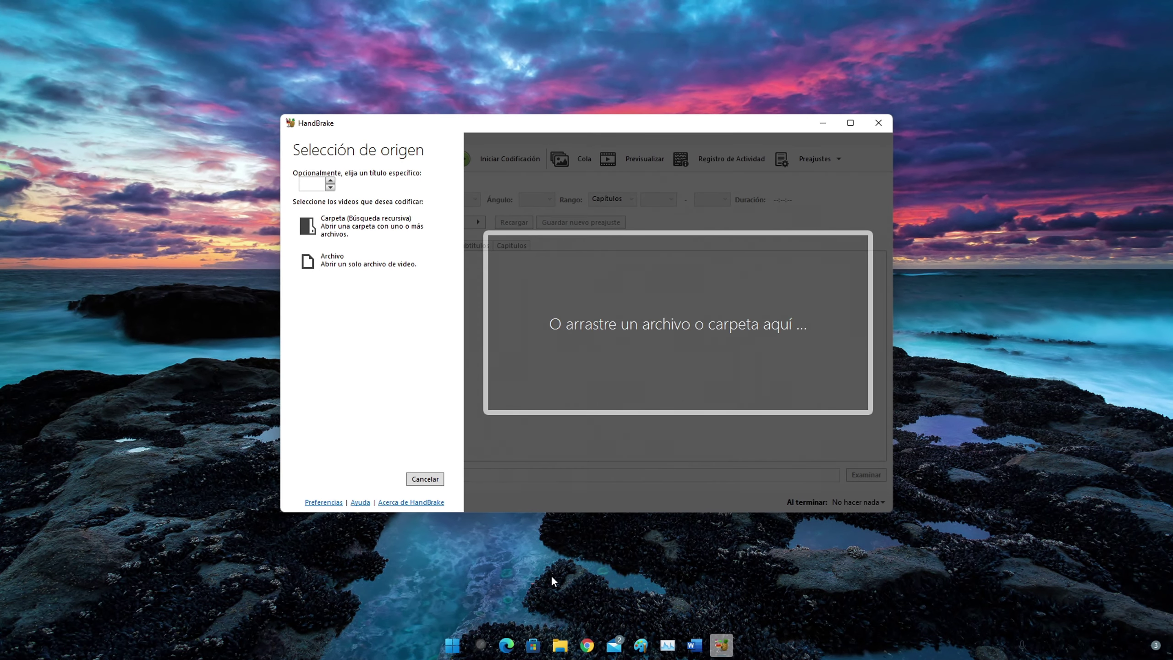
- Play the Bad Boys Para Siempre MKV file from its folder in VLC and skip to about 1:01:16
{"action": "left_click", "coordinate": [559, 644]}
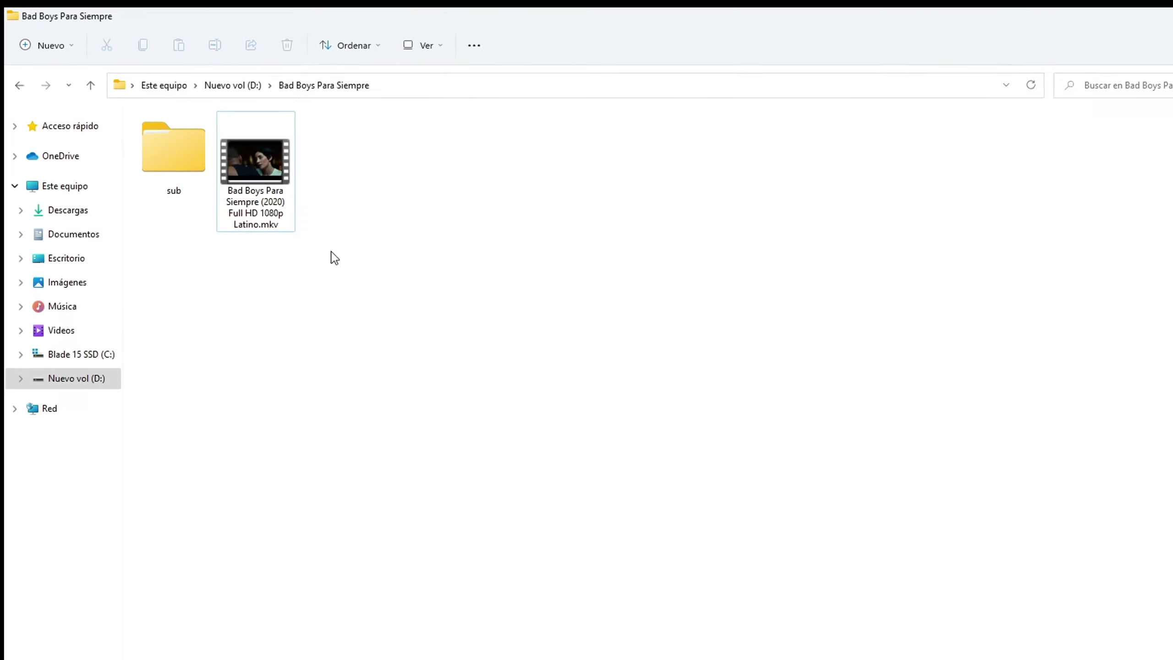
{"action": "left_click", "coordinate": [267, 173]}
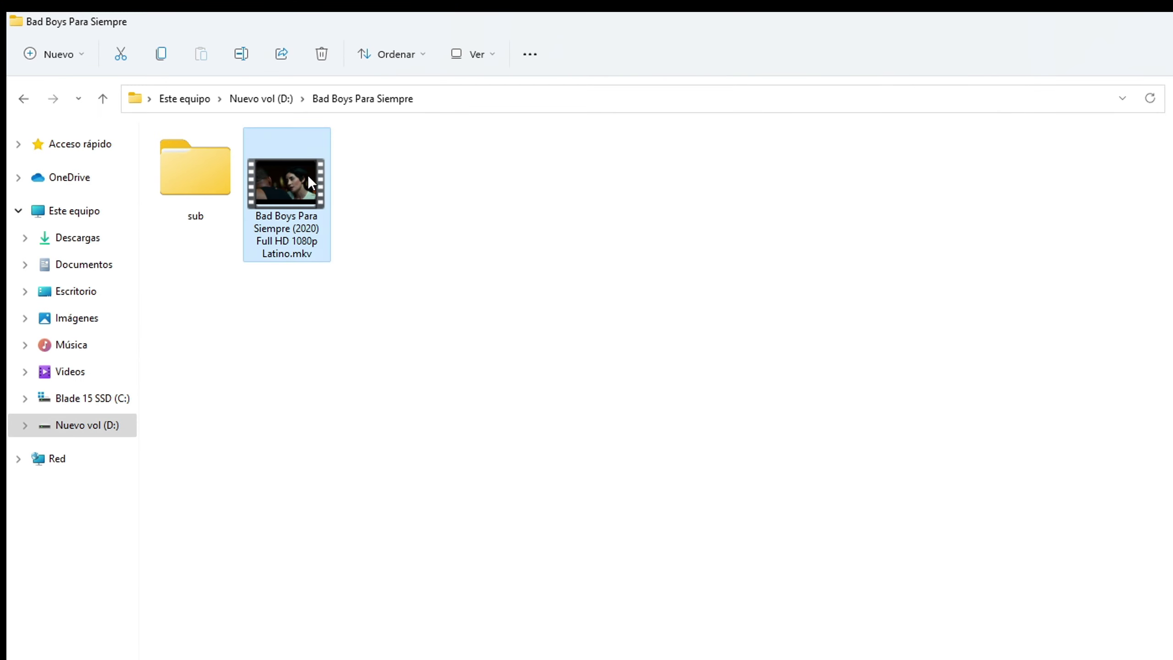
{"action": "right_click", "coordinate": [309, 177]}
{"action": "mouse_move", "coordinate": [531, 257]}
{"action": "left_click", "coordinate": [626, 344]}
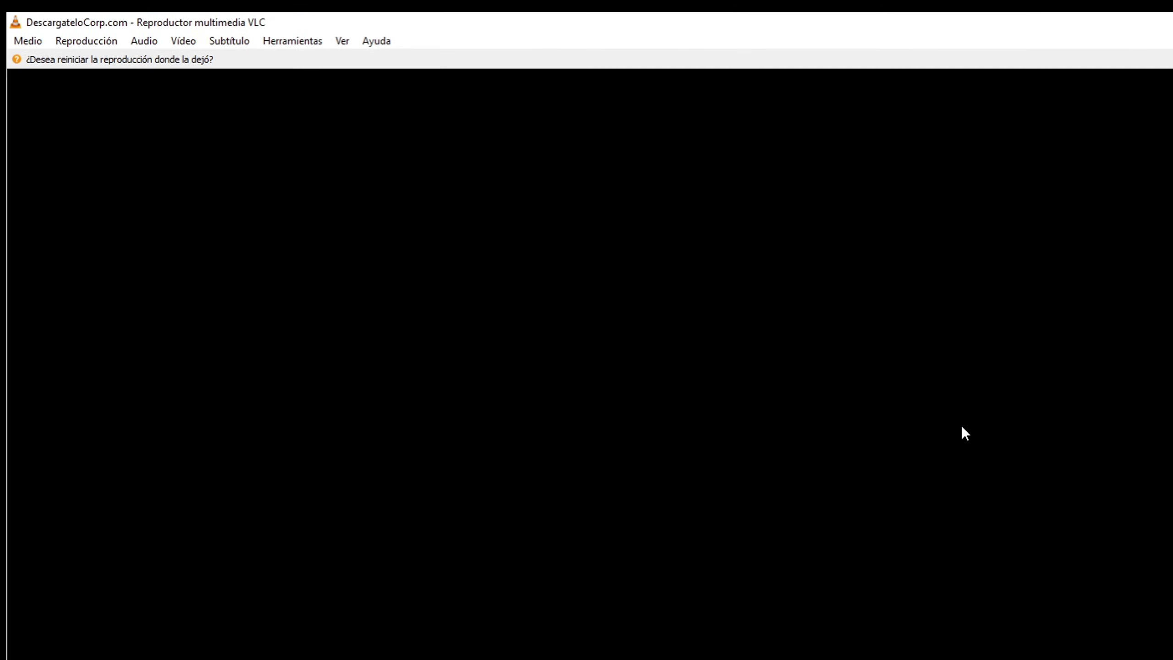
{"action": "left_click", "coordinate": [581, 605]}
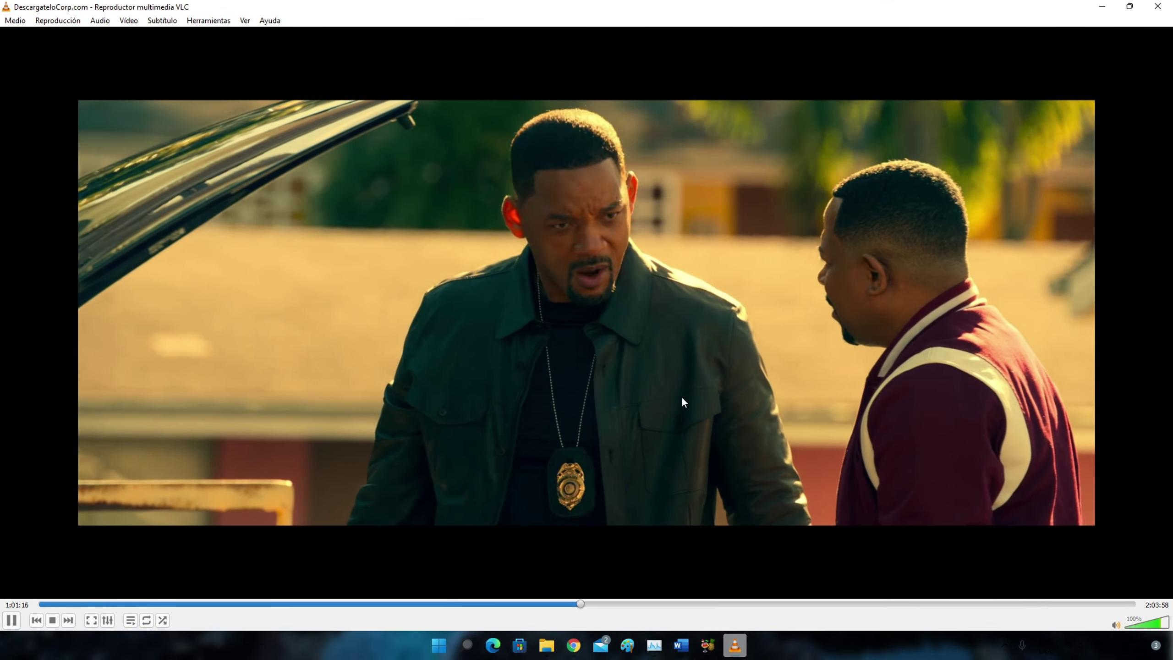
- Switch the playing movie's audio track to Inglés
{"action": "right_click", "coordinate": [607, 242]}
{"action": "mouse_move", "coordinate": [693, 316]}
{"action": "mouse_move", "coordinate": [814, 320]}
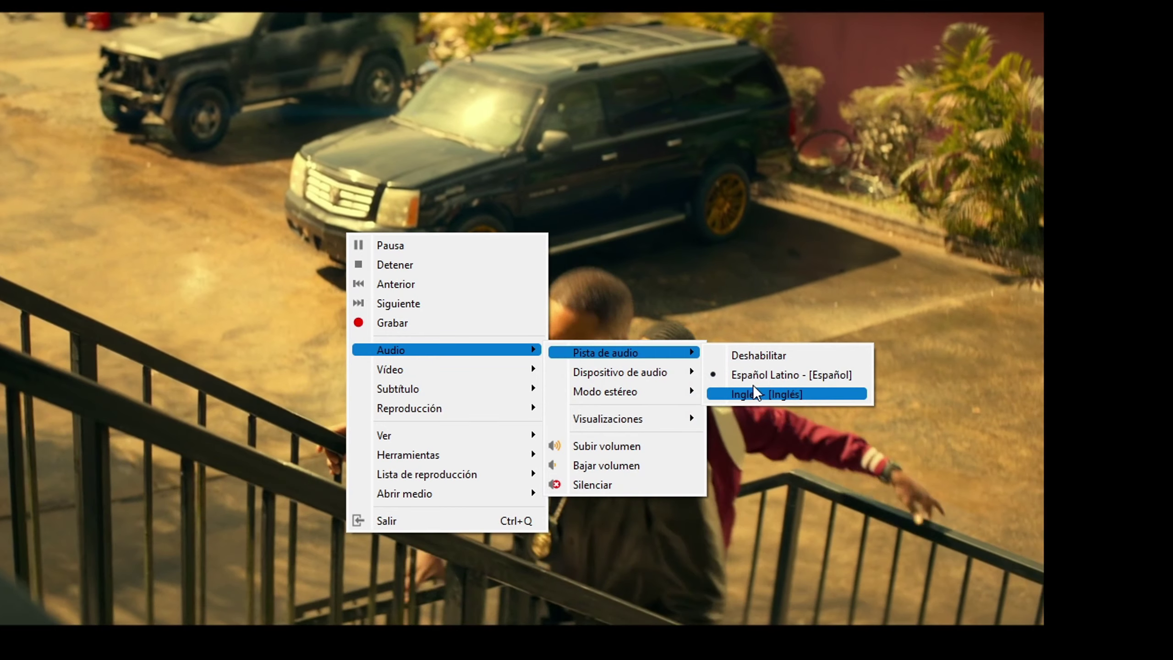
{"action": "left_click", "coordinate": [804, 384]}
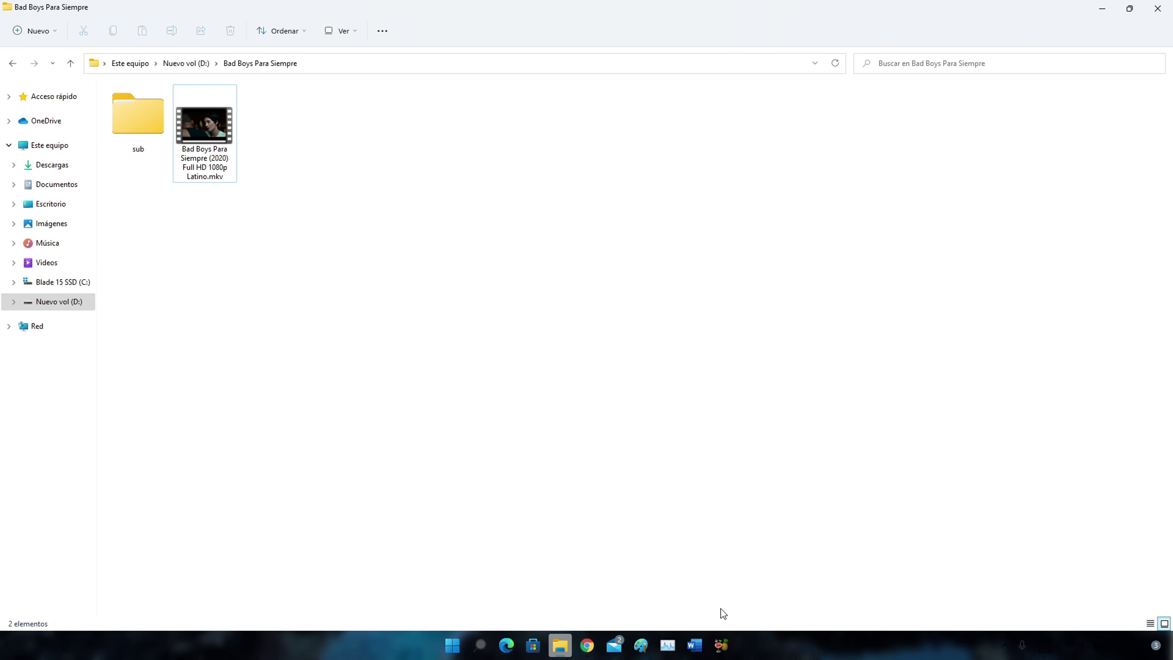
- Load the Bad Boys Para Siempre MKV file into HandBrake as the source and minimize the file window
{"action": "left_click", "coordinate": [720, 645]}
{"action": "left_click", "coordinate": [205, 132]}
{"action": "left_click_drag", "start_coordinate": [205, 128], "coordinate": [648, 319]}
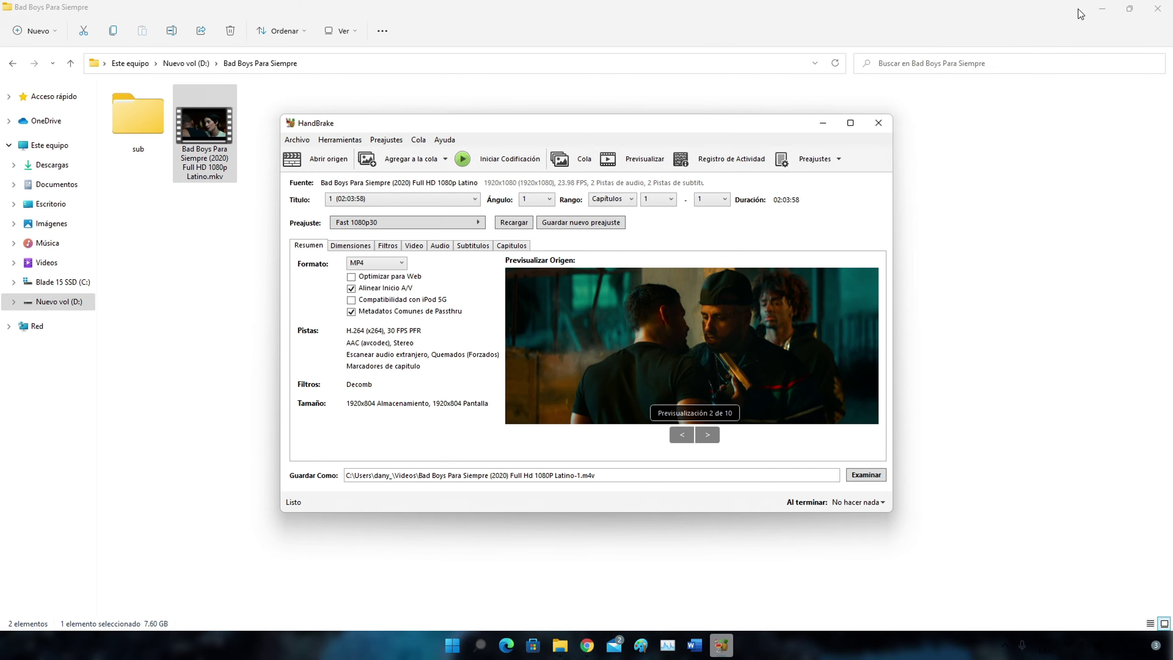
{"action": "left_click", "coordinate": [1102, 9]}
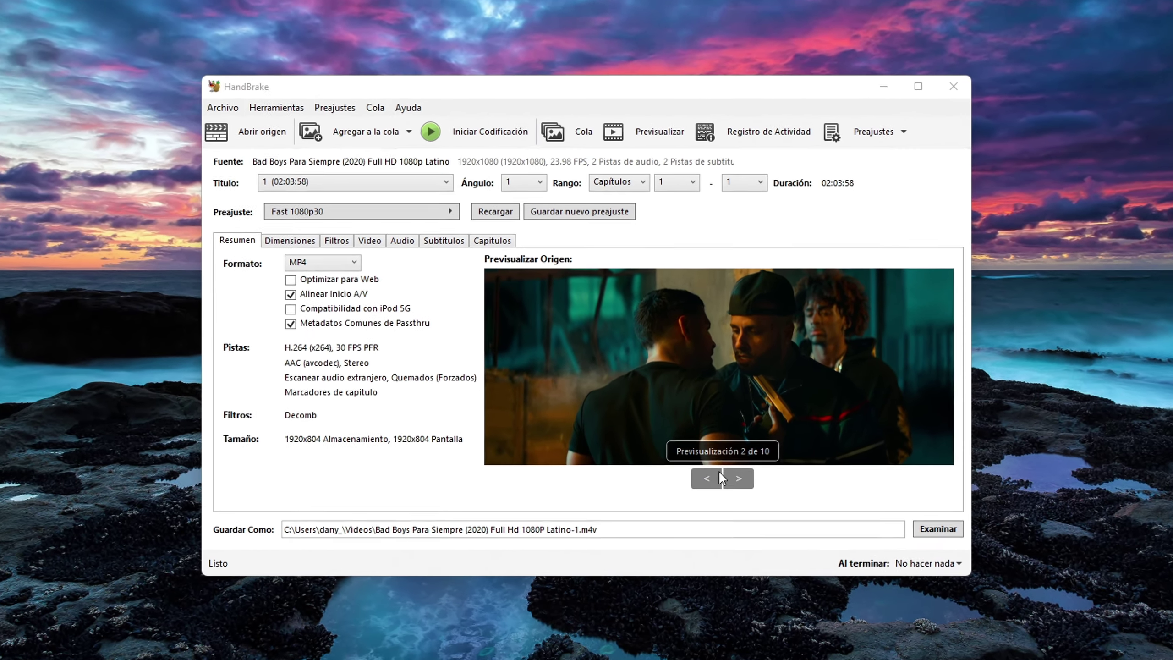
- Look through the source preview frames up to preview 5 of 10
{"action": "left_click", "coordinate": [707, 435]}
{"action": "left_click", "coordinate": [746, 493]}
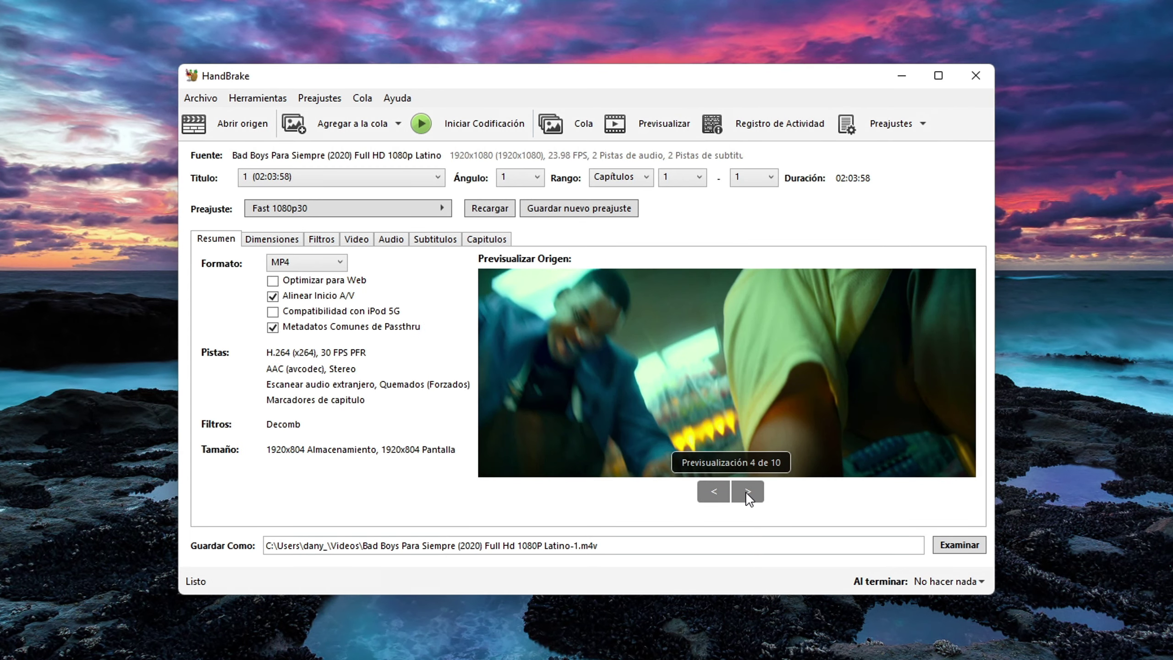
{"action": "left_click", "coordinate": [746, 493]}
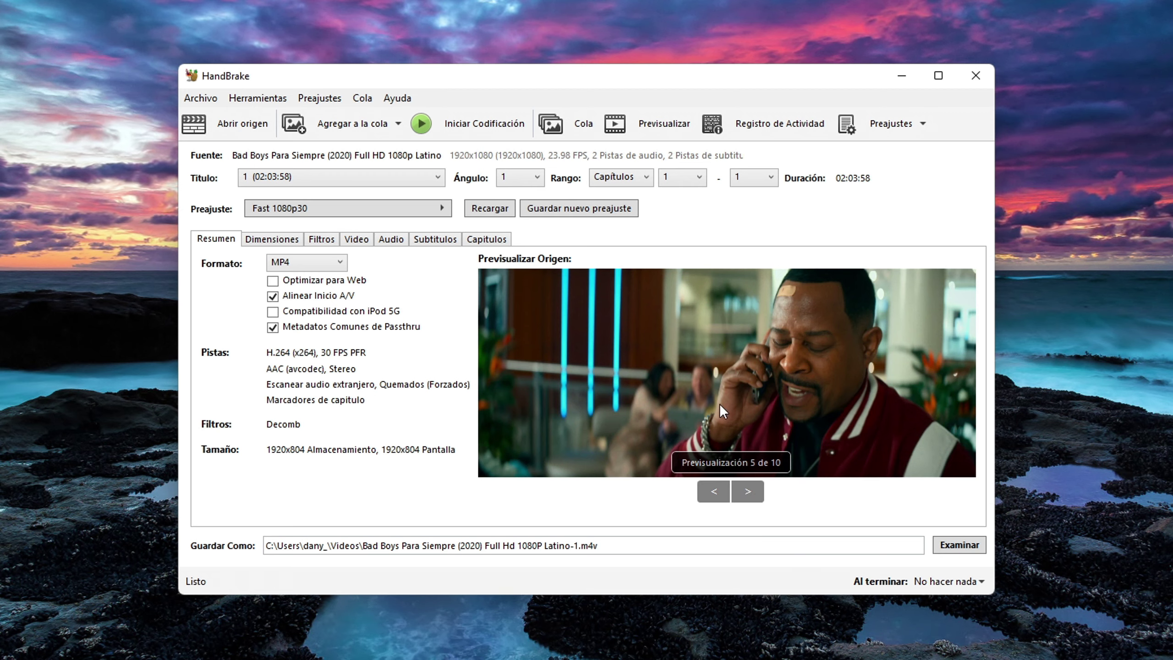
- Change the output format to MKV and return it to MP4
{"action": "left_click", "coordinate": [303, 264]}
{"action": "left_click", "coordinate": [300, 290]}
{"action": "left_click", "coordinate": [304, 263]}
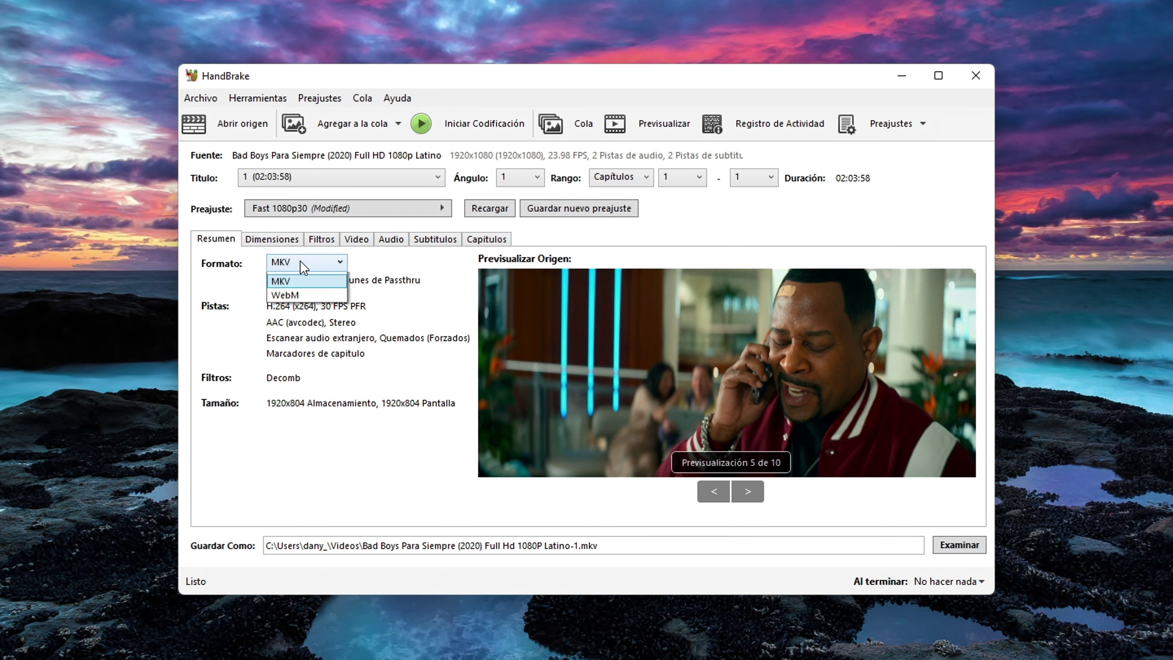
{"action": "left_click", "coordinate": [287, 275]}
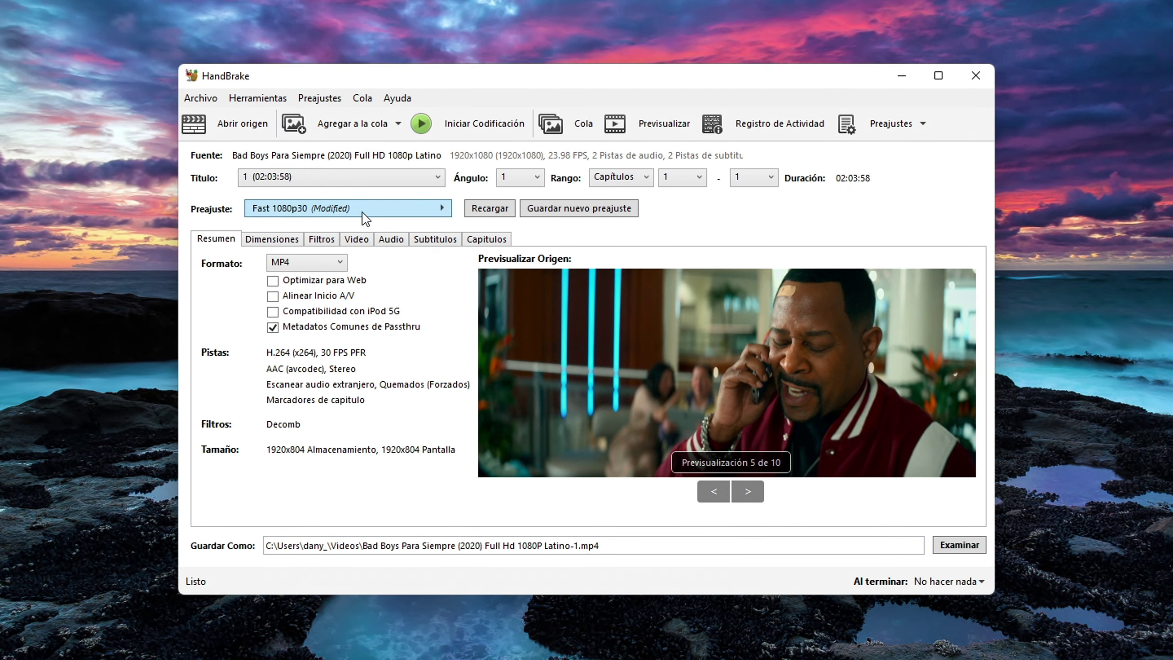
- Review the conversion presets offered under General, Web, Devices and Hardware without picking one
{"action": "left_click", "coordinate": [367, 217]}
{"action": "mouse_move", "coordinate": [510, 233]}
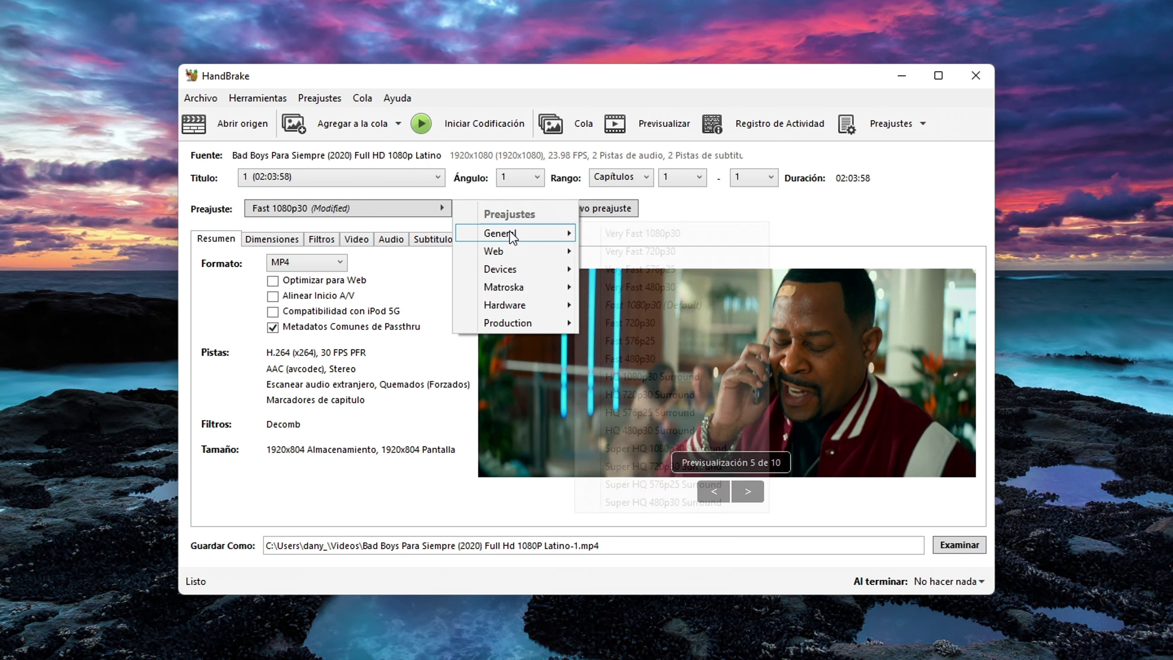
{"action": "mouse_move", "coordinate": [531, 252]}
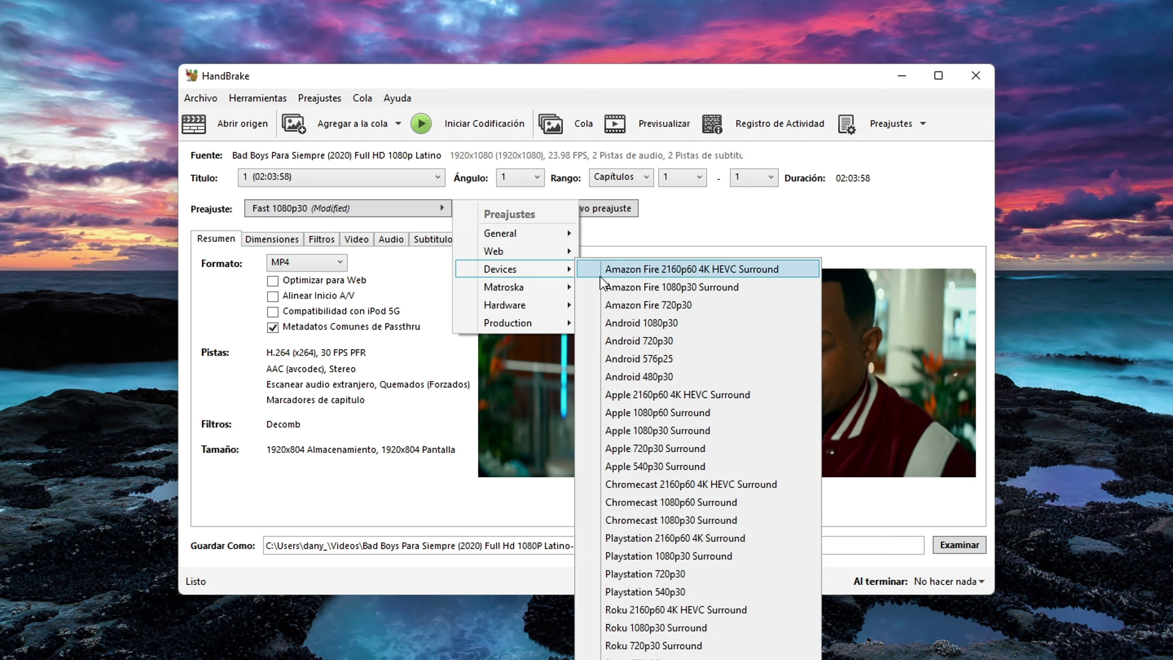
{"action": "mouse_move", "coordinate": [571, 307]}
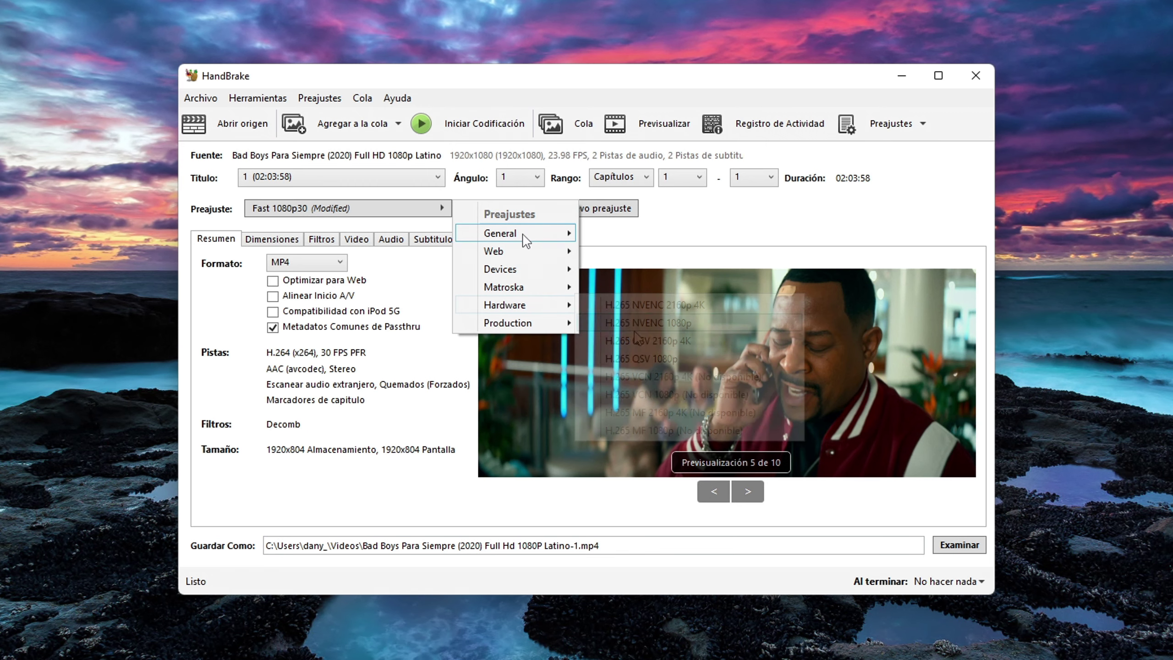
{"action": "mouse_move", "coordinate": [554, 234]}
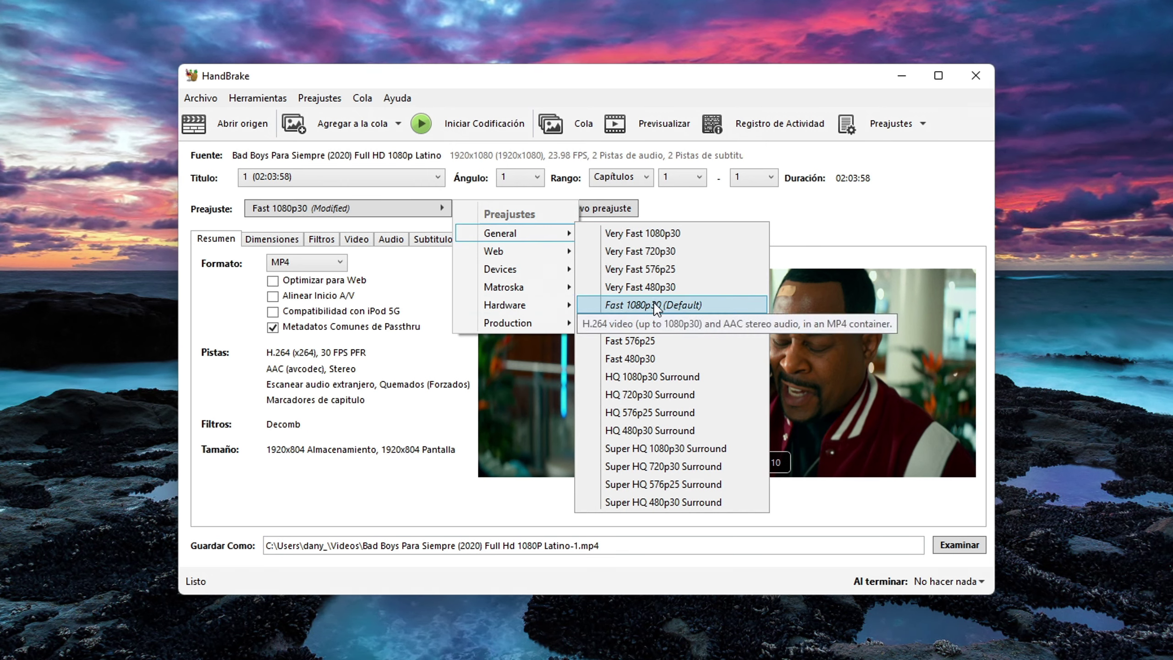
{"action": "left_click", "coordinate": [222, 214]}
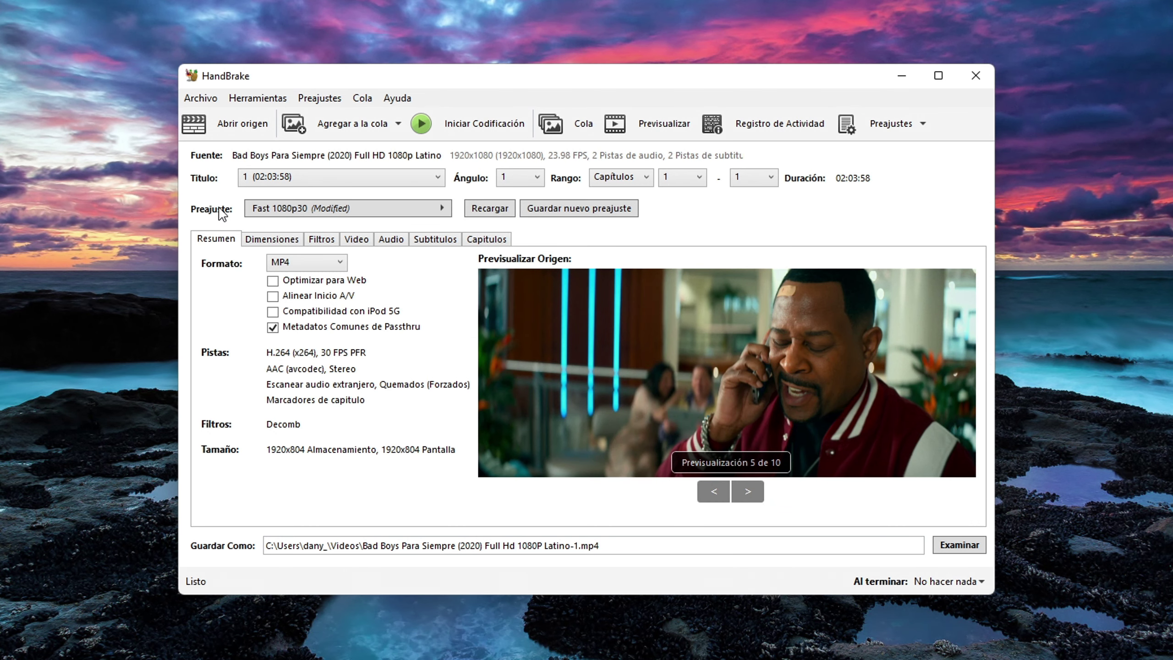
- Review the resolution limit choices in the dimension settings and look over the filter settings
{"action": "left_click", "coordinate": [277, 243]}
{"action": "left_click", "coordinate": [620, 313]}
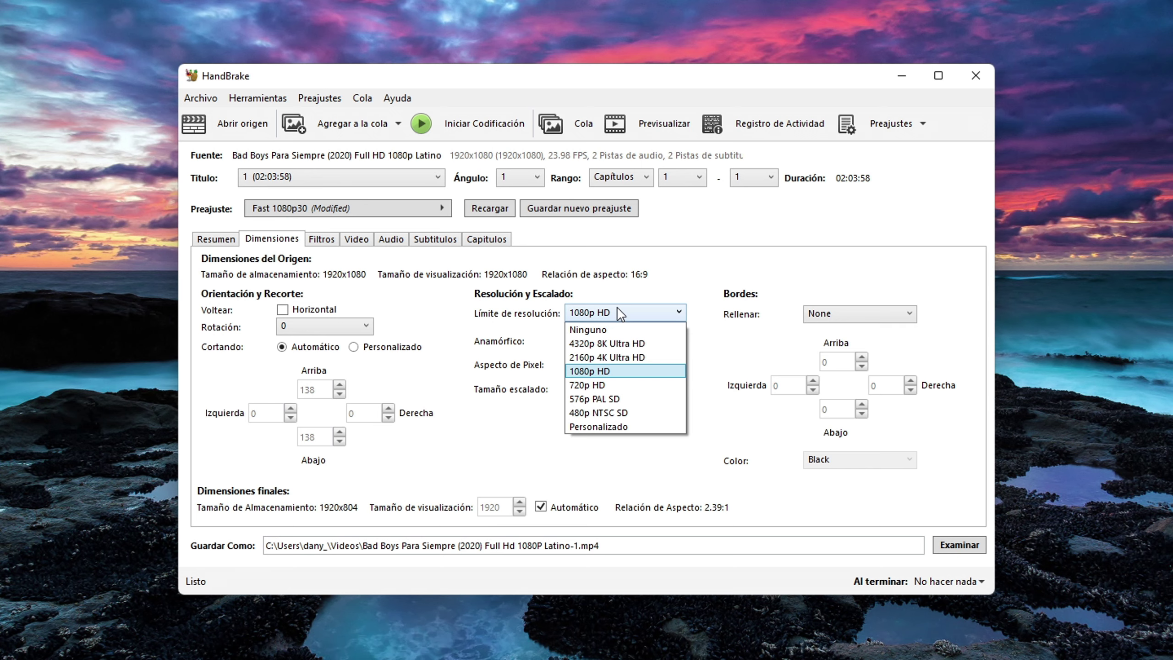
{"action": "left_click", "coordinate": [621, 314]}
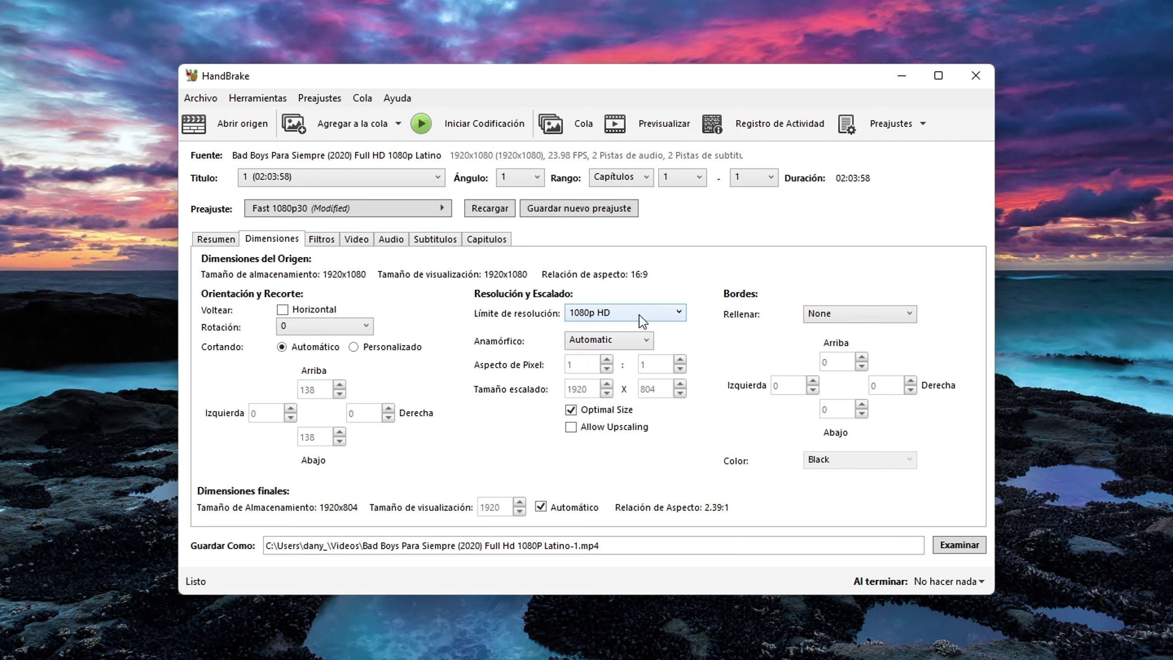
{"action": "left_click", "coordinate": [320, 240]}
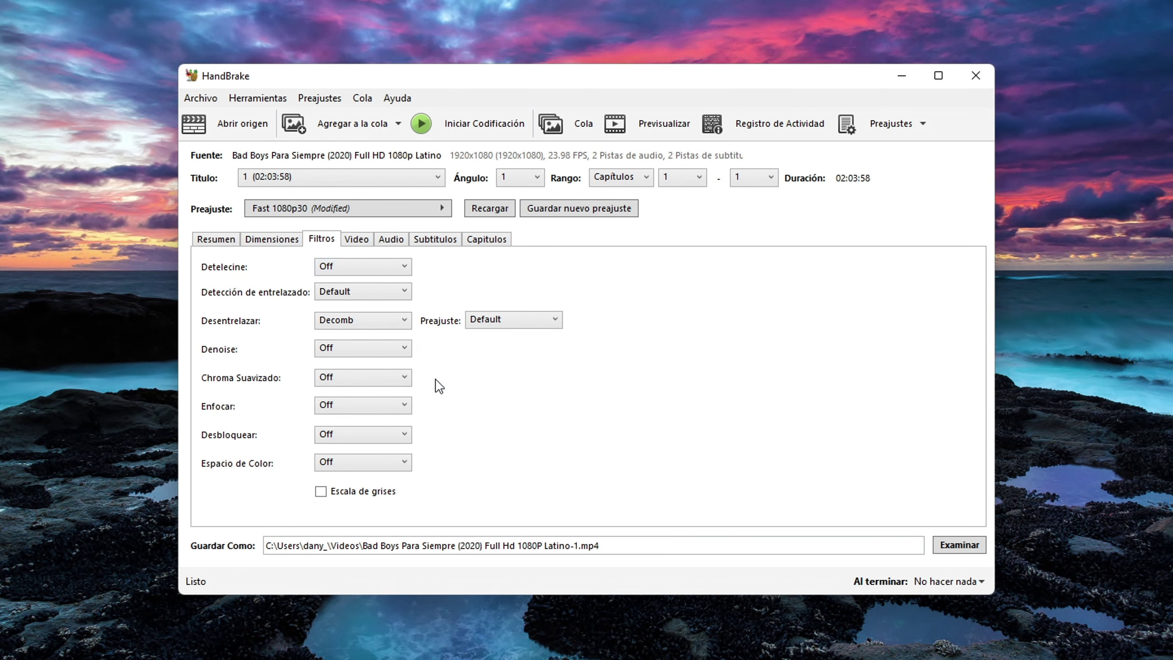
- Review the video encoder and frame rate choices, keeping H.264 (x264) and 30 FPS
{"action": "left_click", "coordinate": [359, 238]}
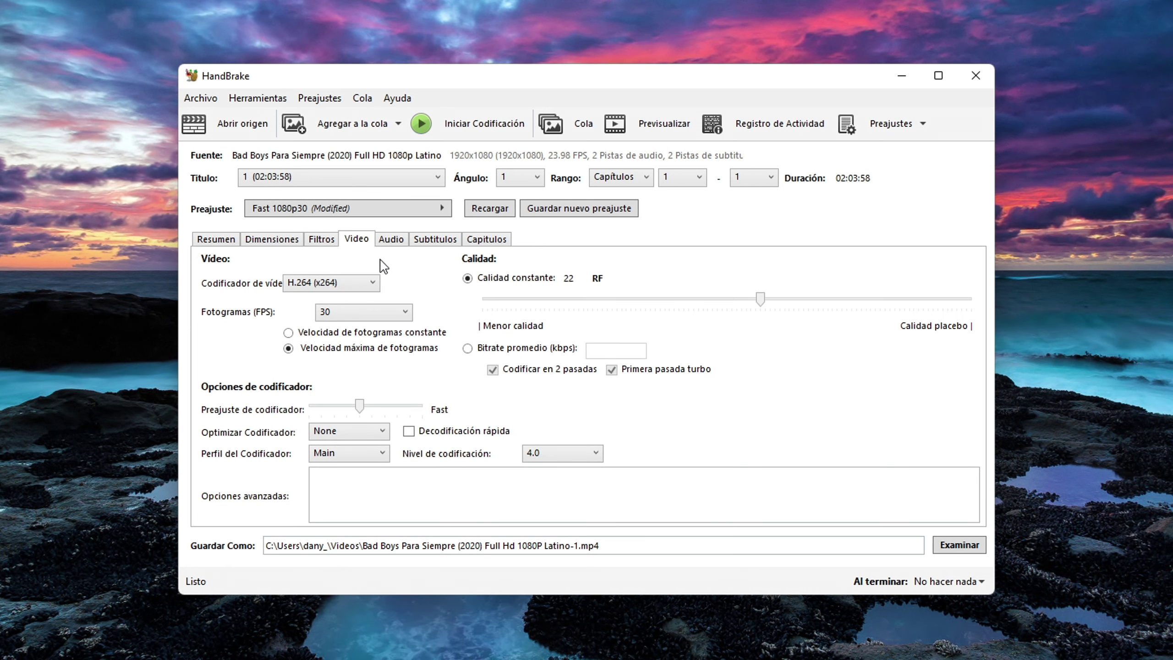
{"action": "left_click", "coordinate": [342, 283]}
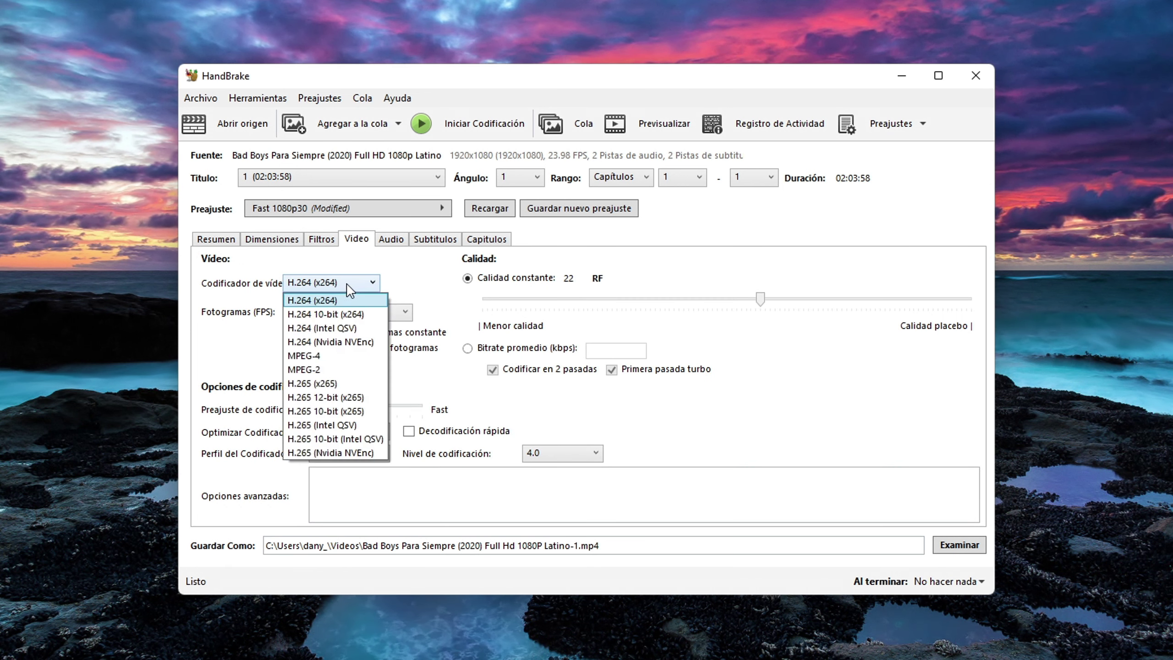
{"action": "left_click", "coordinate": [330, 301]}
{"action": "left_click", "coordinate": [347, 314]}
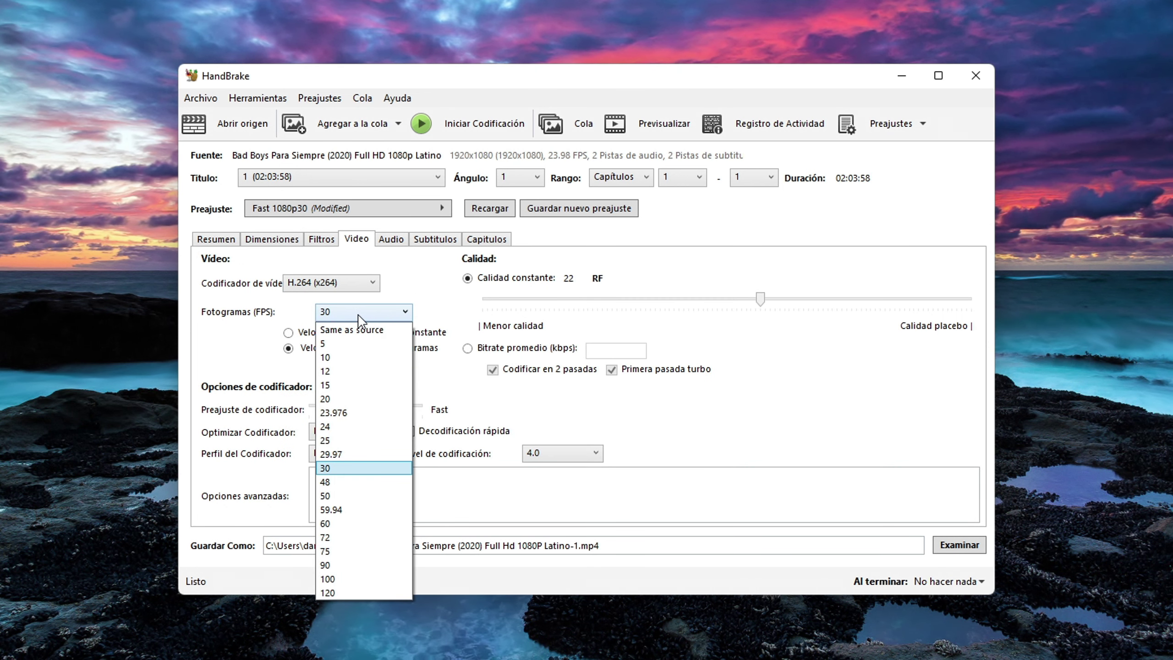
{"action": "left_click", "coordinate": [374, 315]}
- Check the available audio tracks and keep the español (AC3) 5.1 ch track selected
{"action": "left_click", "coordinate": [392, 240]}
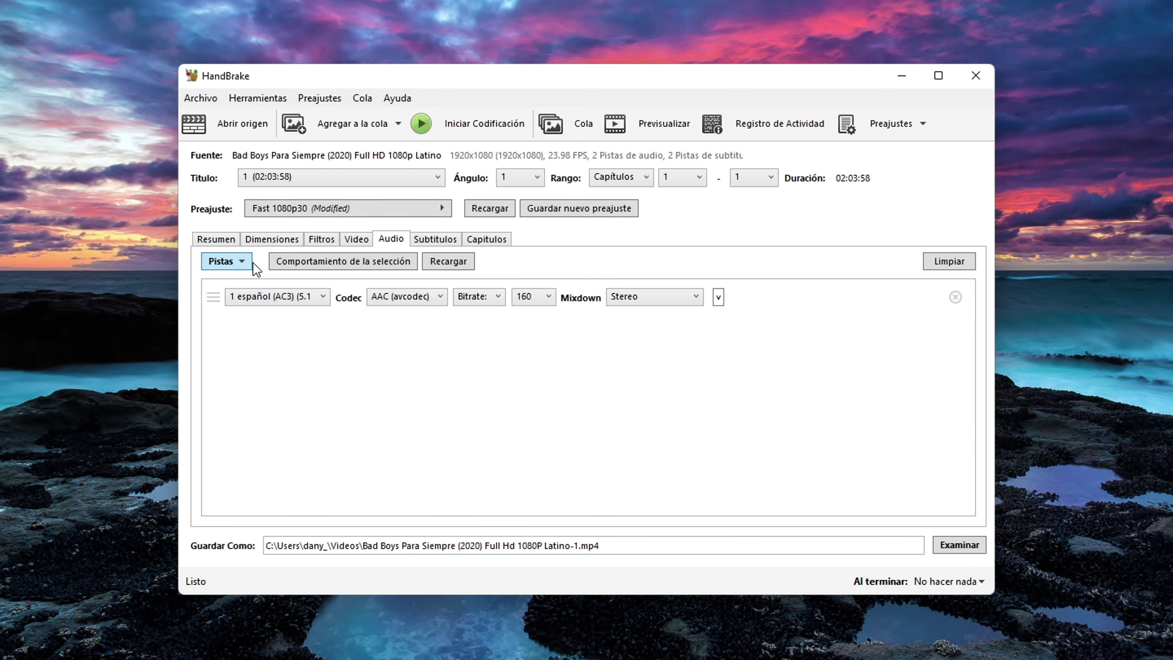
{"action": "left_click", "coordinate": [289, 300]}
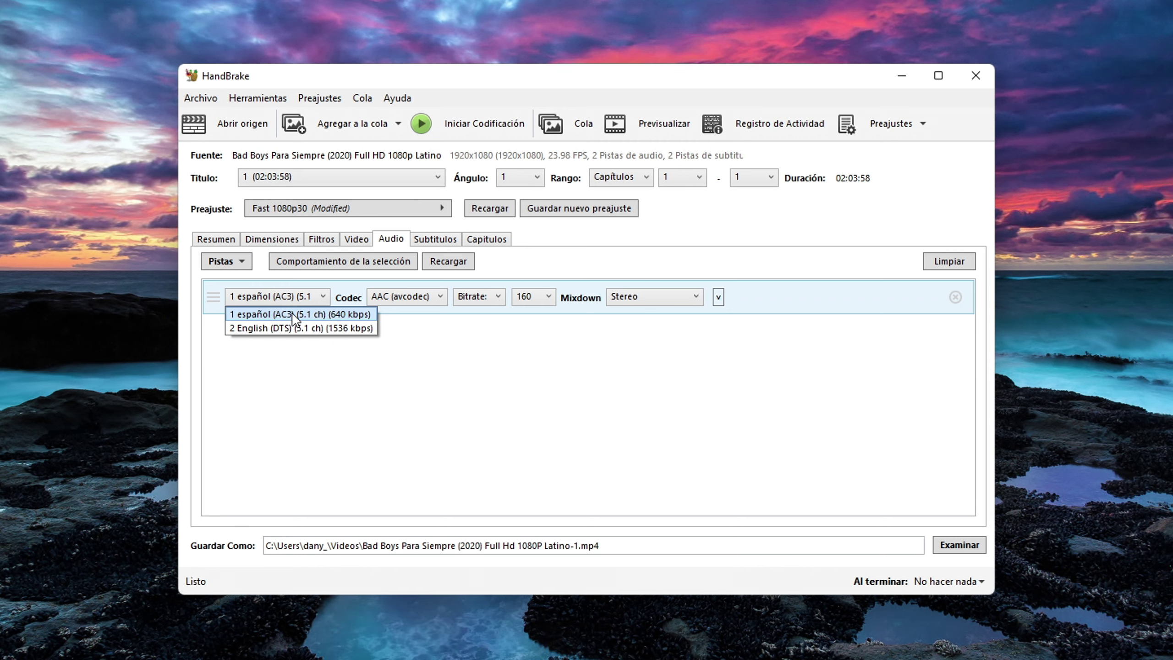
{"action": "left_click", "coordinate": [293, 315]}
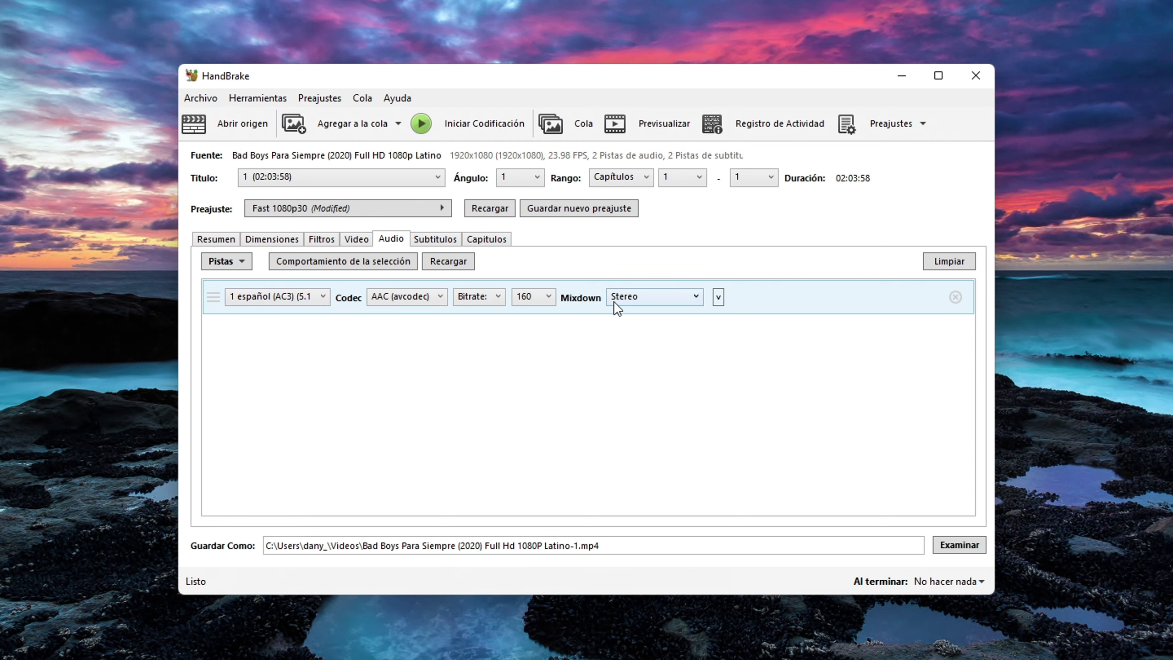
- Look over the subtitle and chapter settings and return to the conversion summary
{"action": "left_click", "coordinate": [435, 239]}
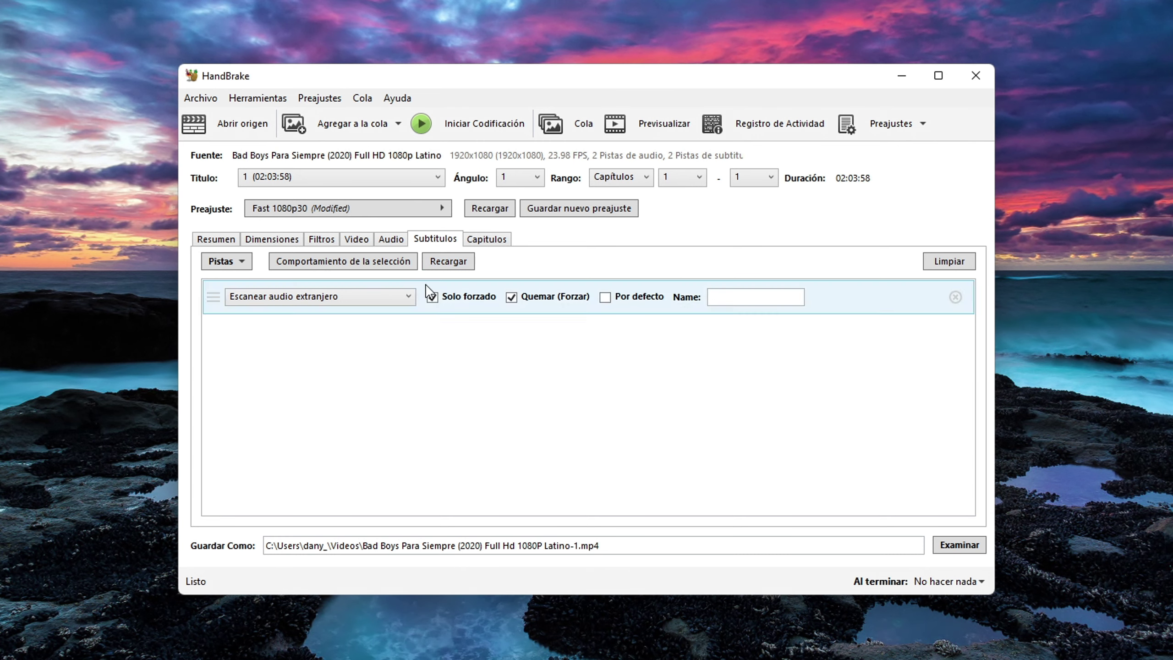
{"action": "left_click", "coordinate": [488, 240]}
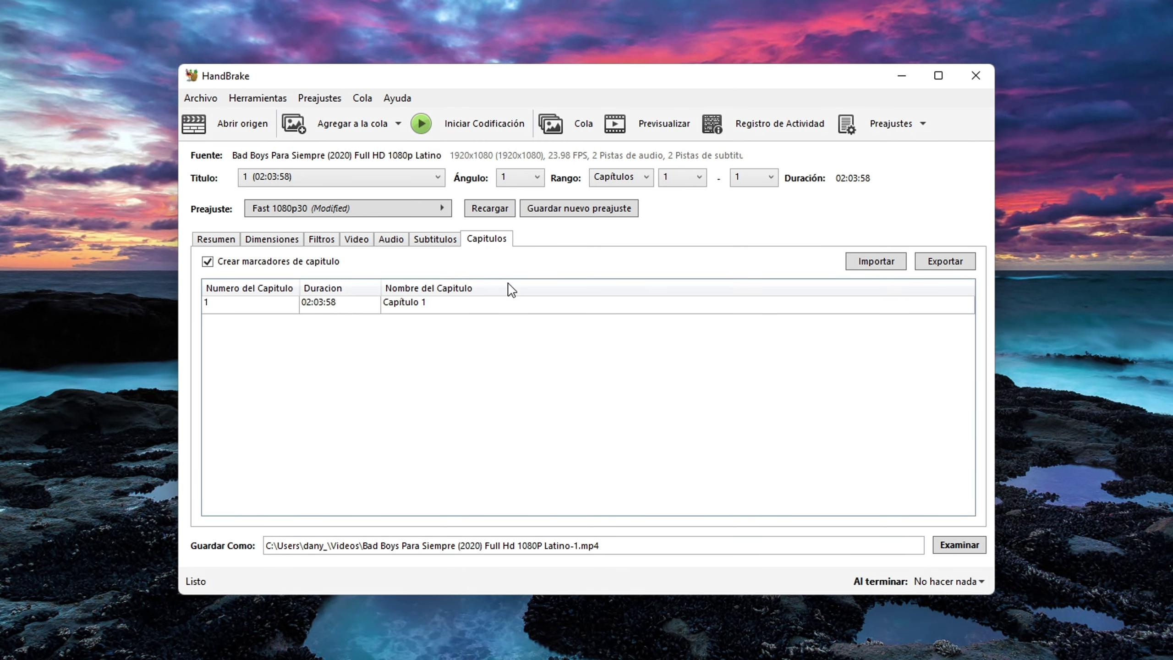
{"action": "left_click", "coordinate": [222, 240]}
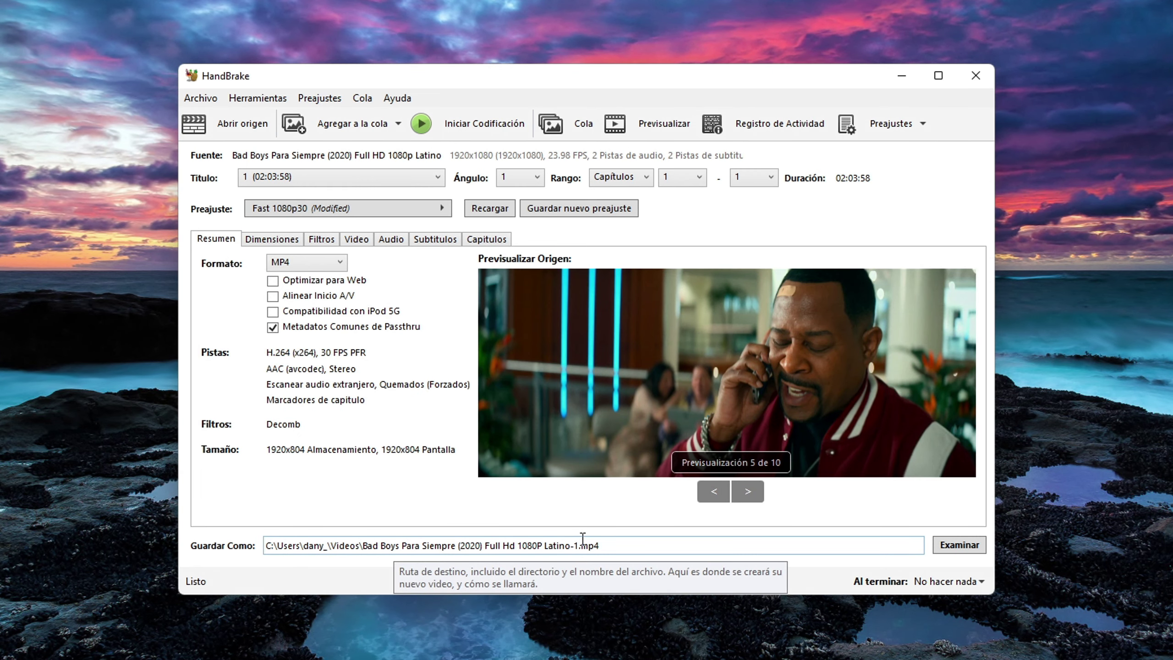
- Set the MP4 output destination to the Bad Boys Para Siempre folder on drive D and start encoding
{"action": "left_click", "coordinate": [959, 545]}
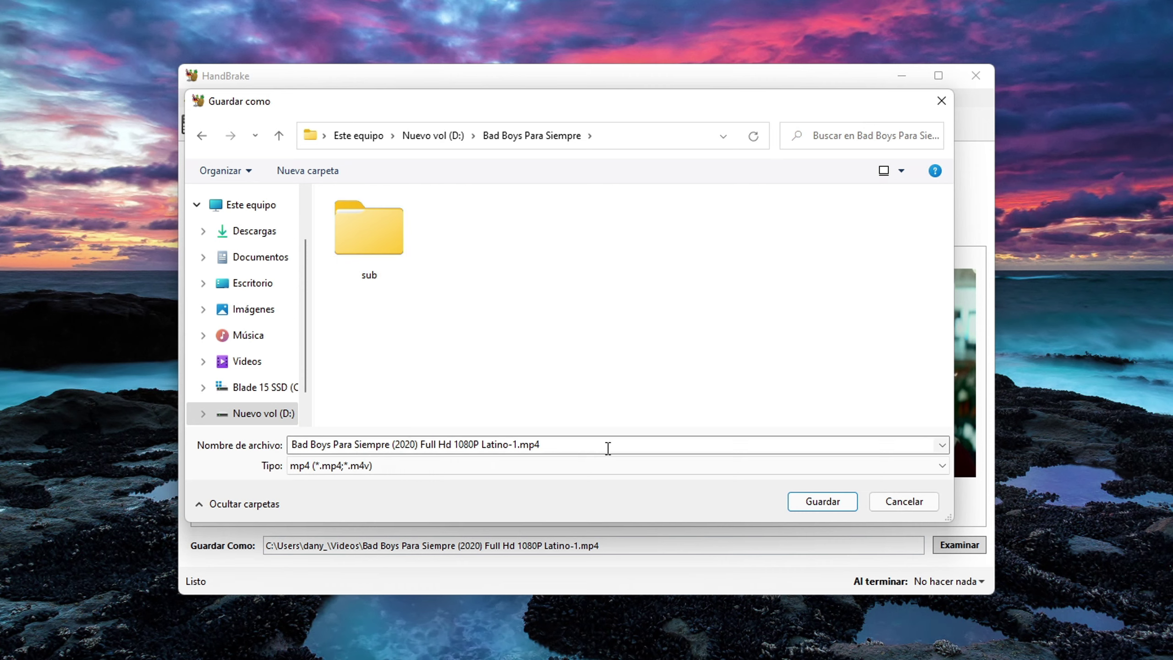
{"action": "key", "text": "Return"}
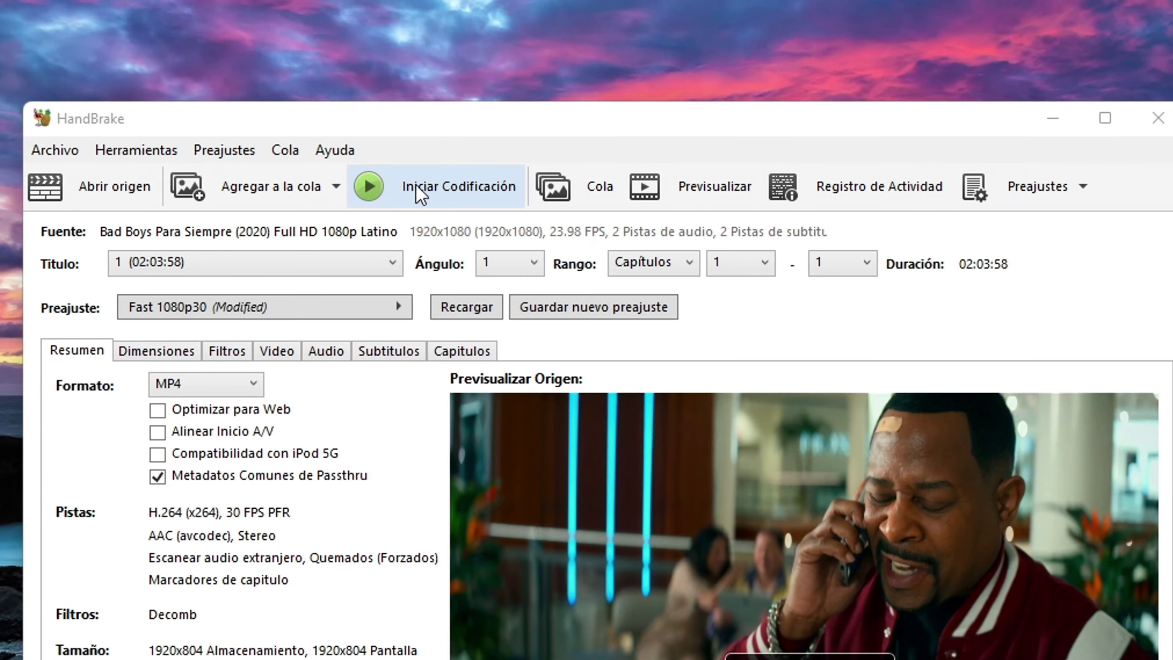
{"action": "left_click", "coordinate": [461, 193]}
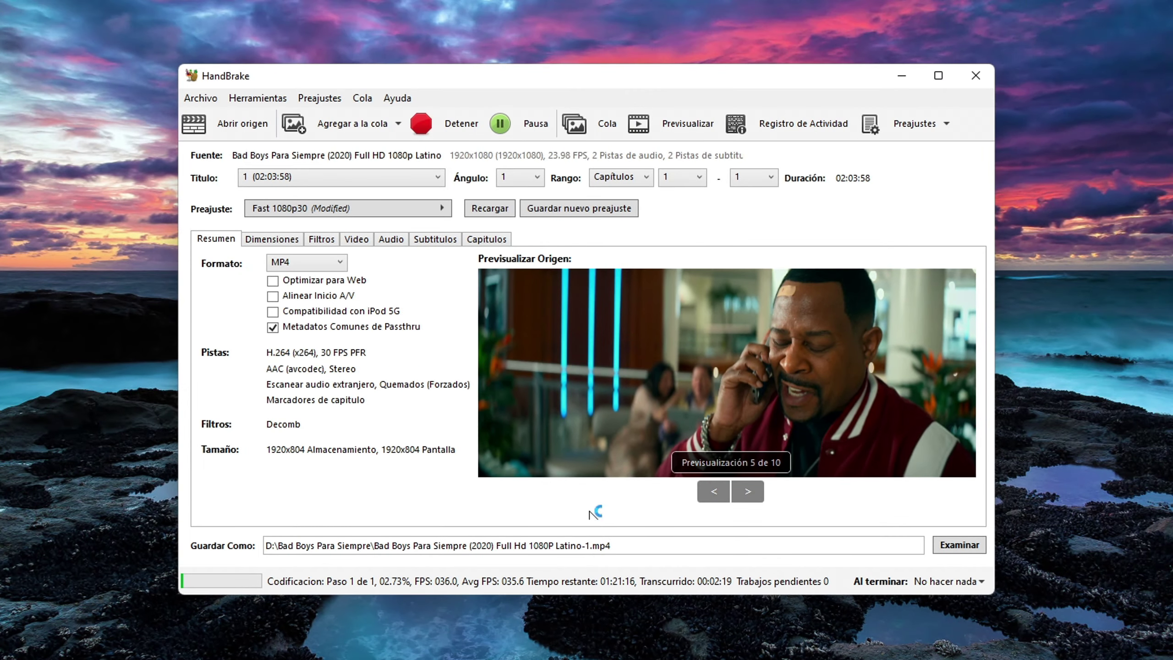
- Check the system load of the running conversion in Task Manager and close it
{"action": "key", "text": "ctrl+shift+Escape"}
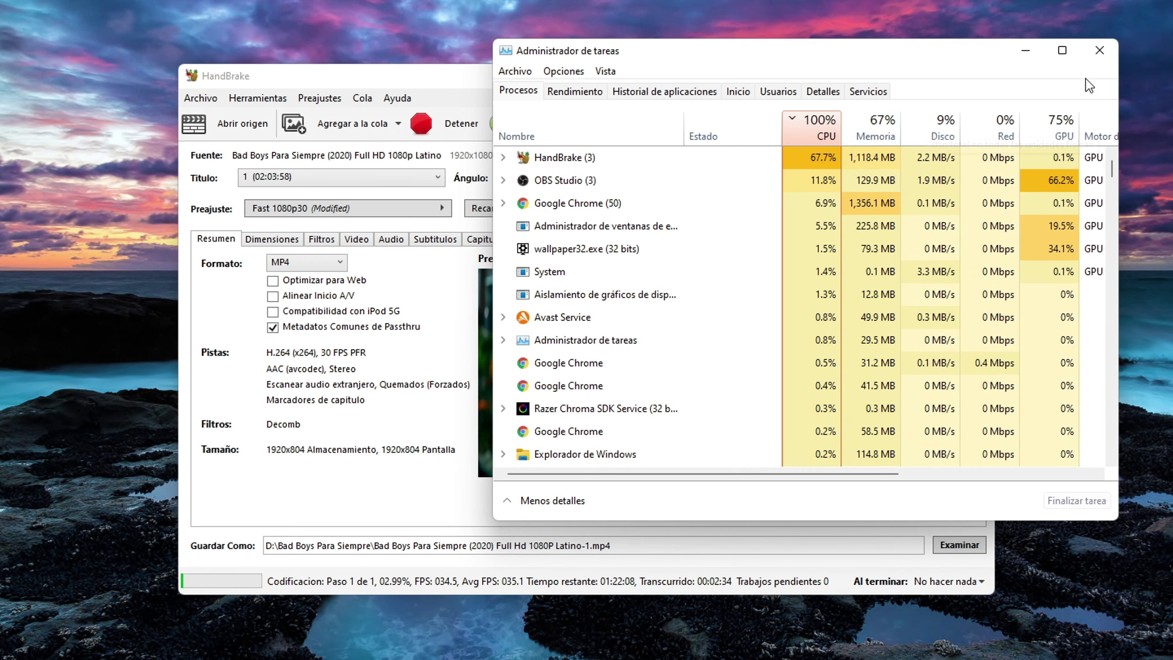
{"action": "left_click", "coordinate": [1095, 52]}
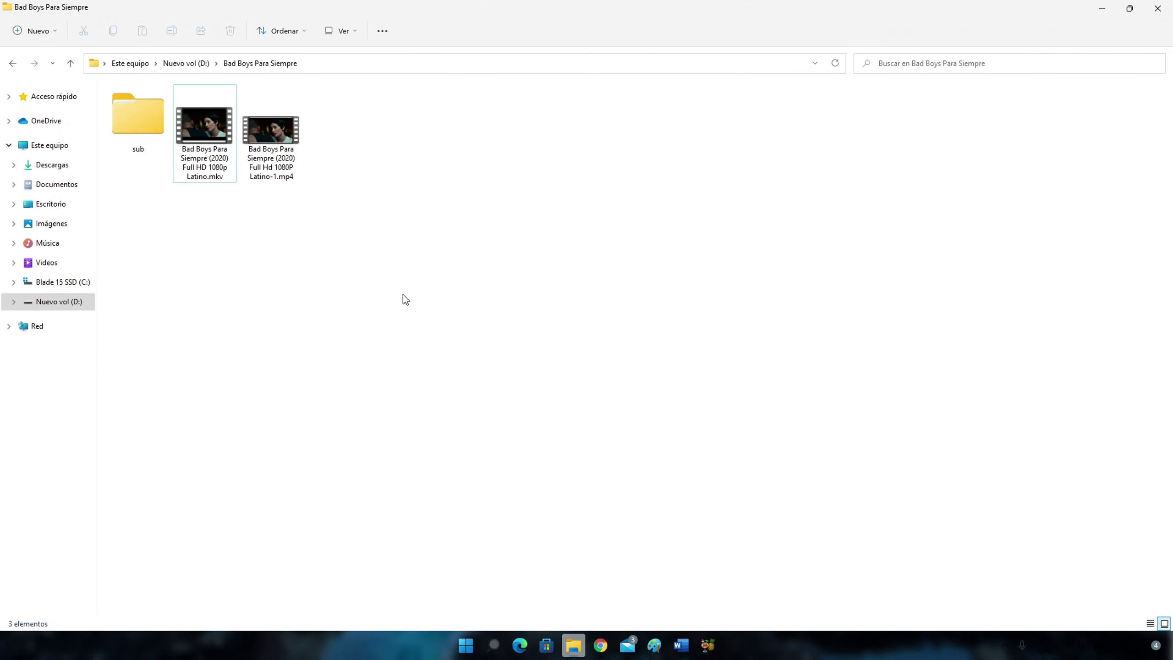
- Play the converted MP4 from the Bad Boys Para Siempre folder and minimize the file window and HandBrake
{"action": "mouse_move", "coordinate": [288, 149]}
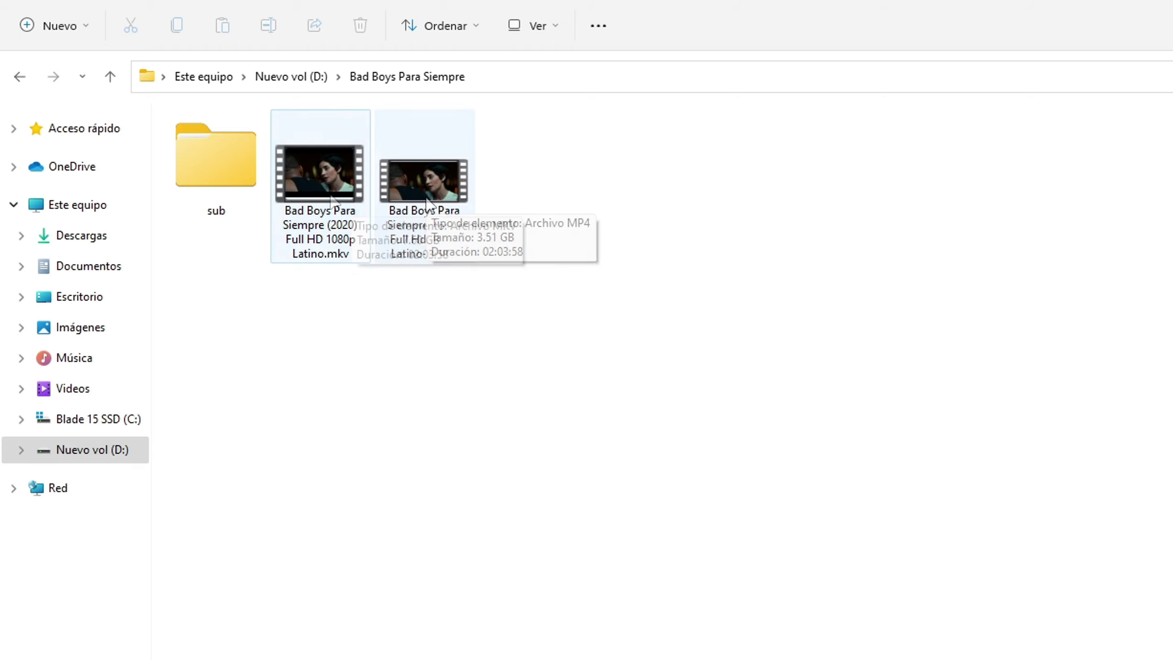
{"action": "double_click", "coordinate": [426, 197]}
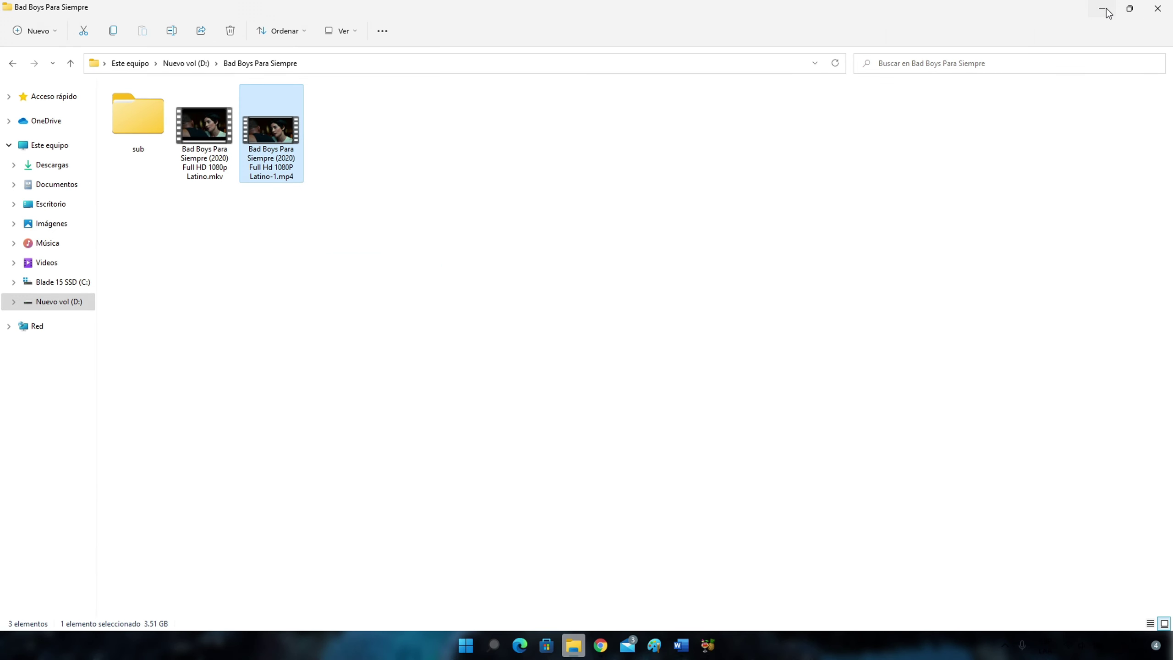
{"action": "left_click", "coordinate": [1103, 9]}
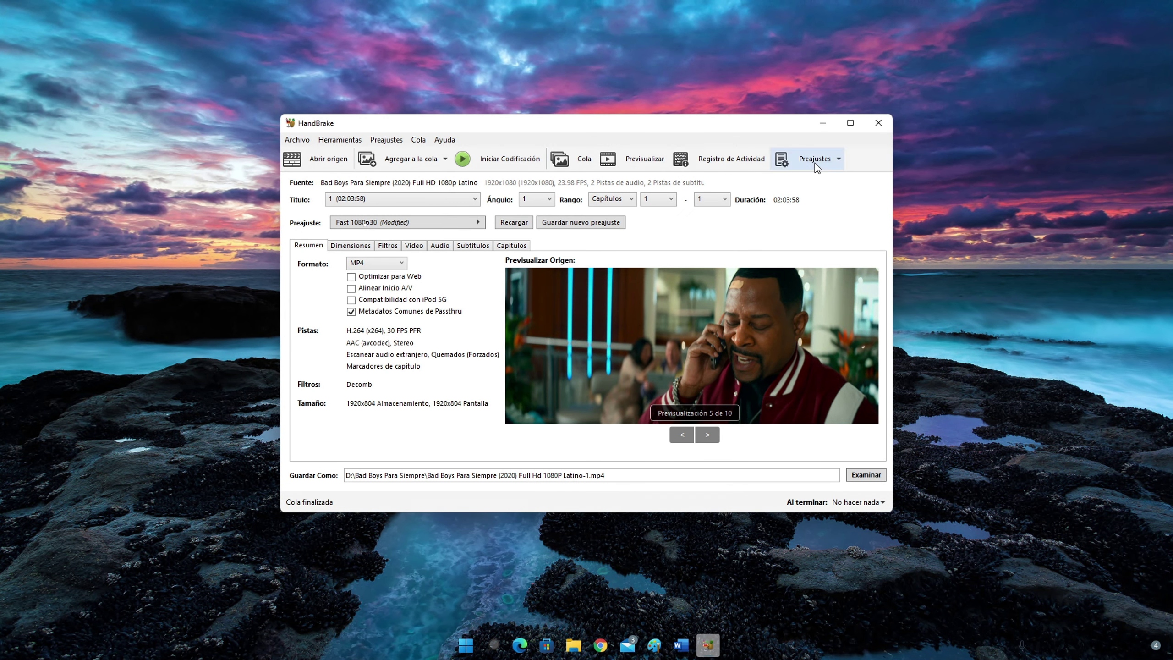
{"action": "left_click", "coordinate": [829, 126]}
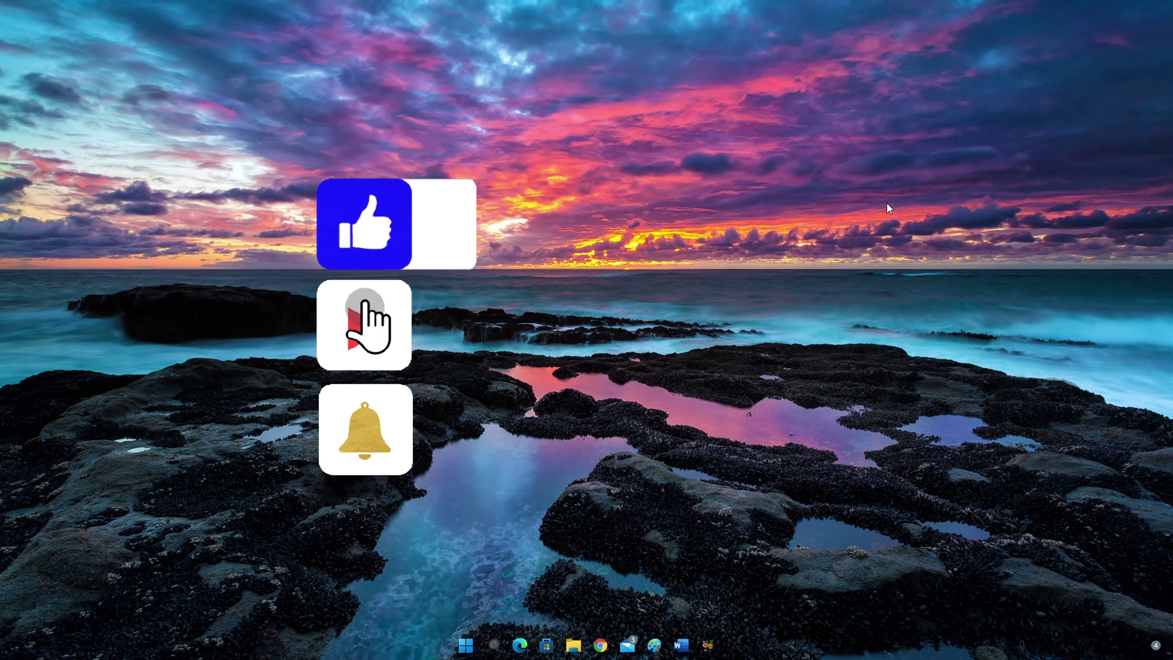